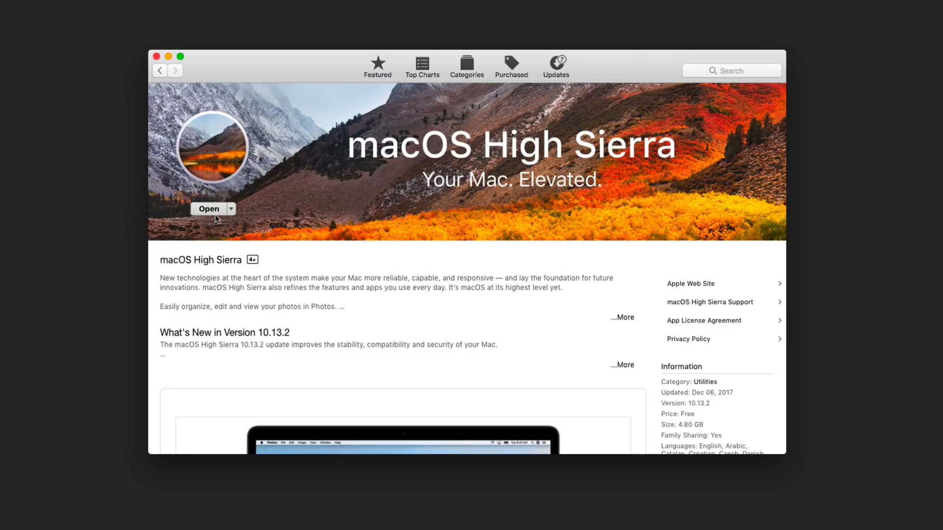
# Step: Minimize the App Store window and look through the Applications folder in Finder for the macOS installers and utilities
pyautogui.click(169, 56)
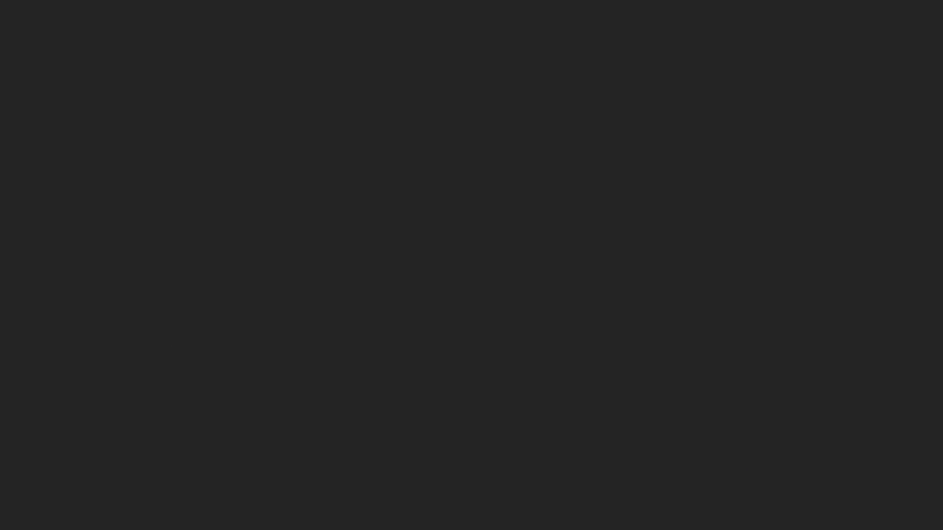
pyautogui.click(707, 529)
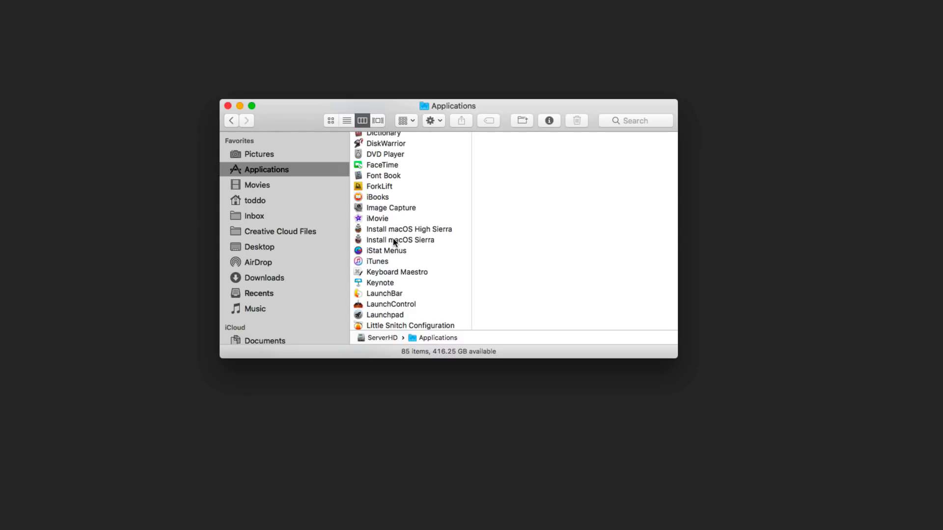
pyautogui.scroll(-10, 391, 252)
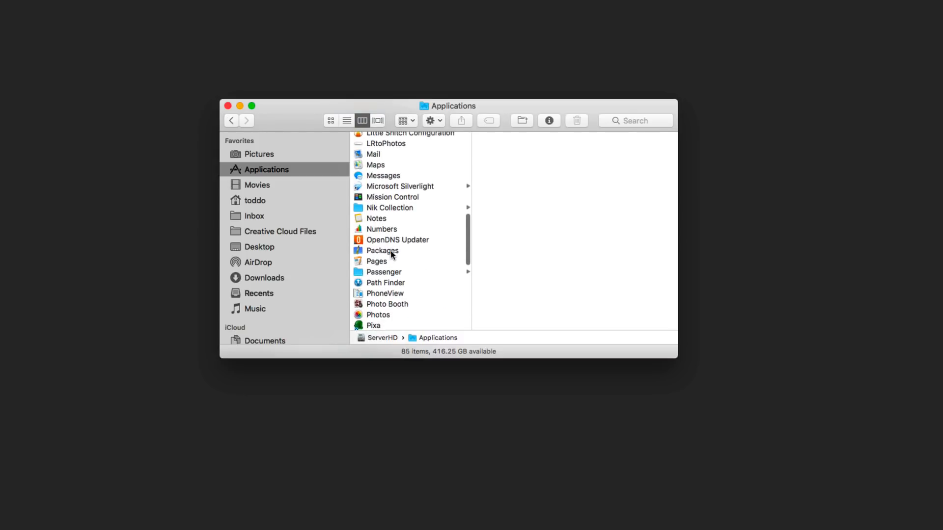
pyautogui.scroll(-10, 392, 252)
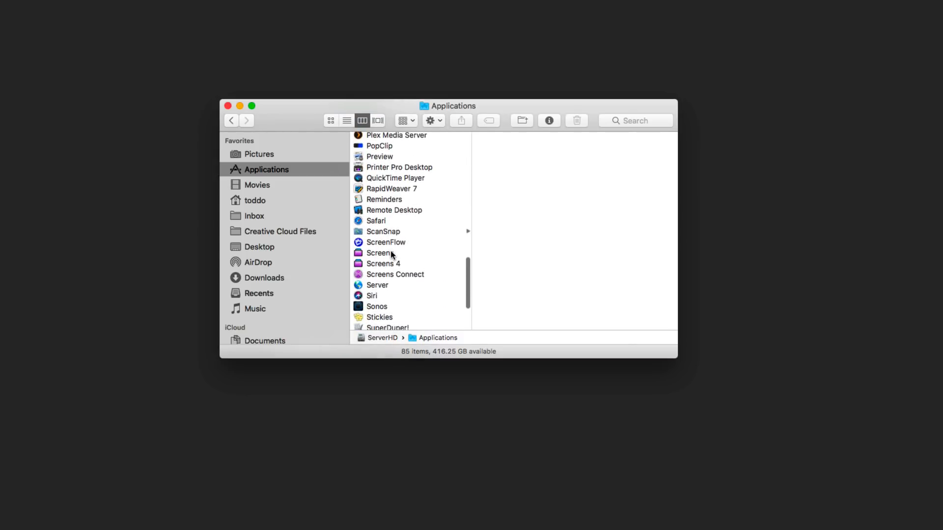
pyautogui.scroll(-2, 392, 253)
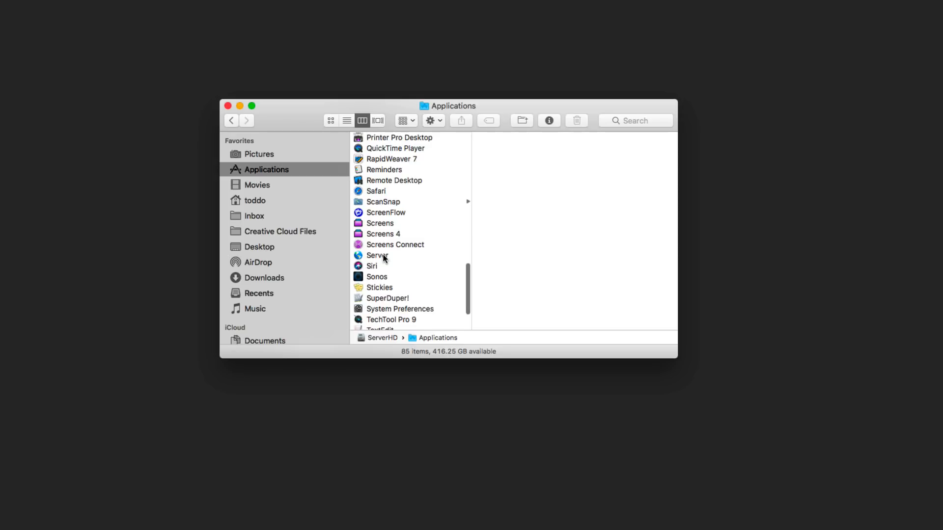
pyautogui.scroll(5, 384, 258)
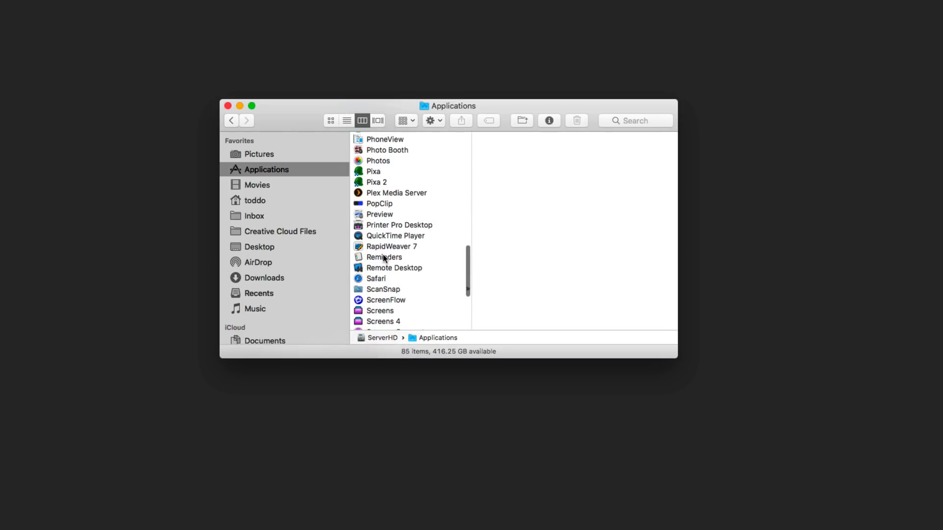
pyautogui.scroll(10, 384, 257)
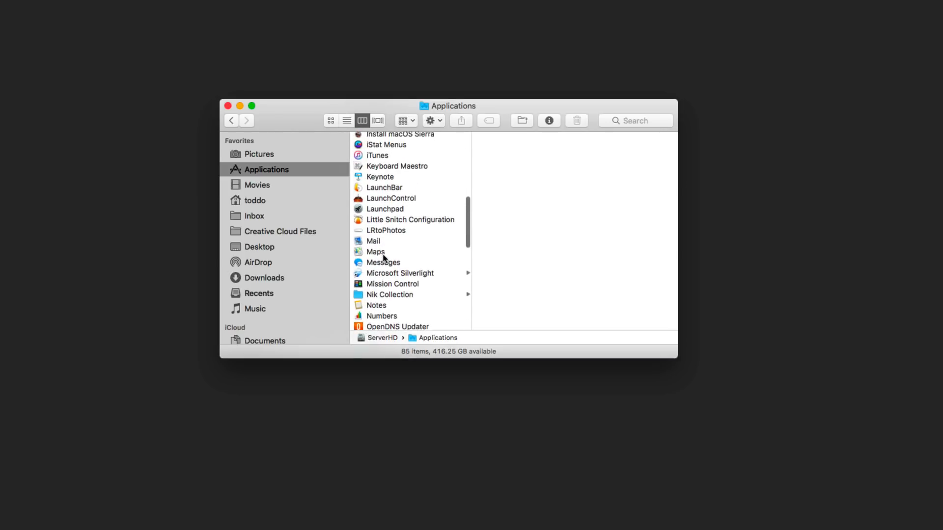
pyautogui.scroll(2, 384, 258)
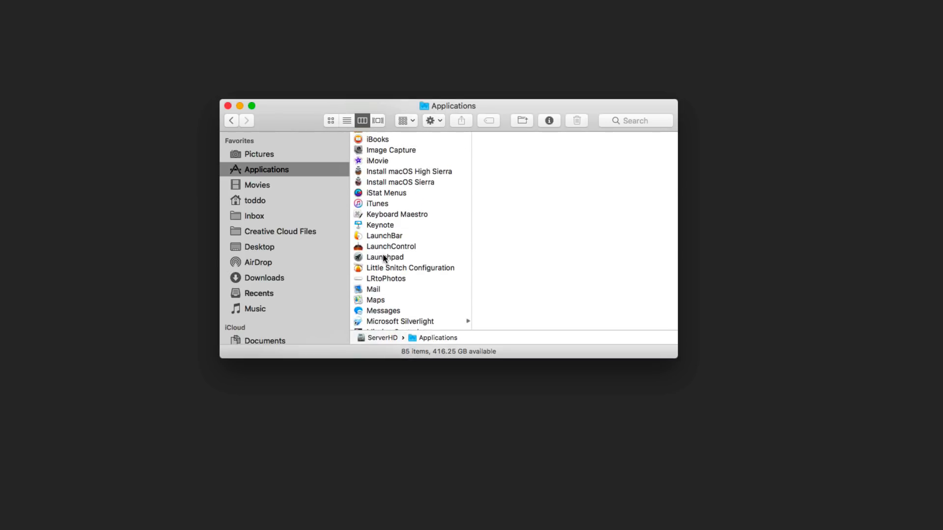
pyautogui.scroll(-10, 384, 257)
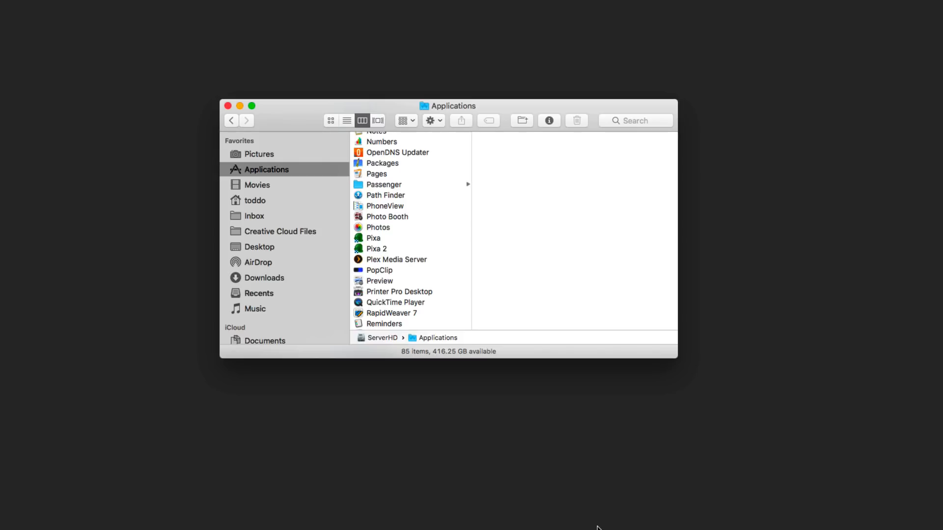
# Step: View the DiskMaker X website in Safari down to its download link, and close the browser window
pyautogui.moveTo(698, 529)
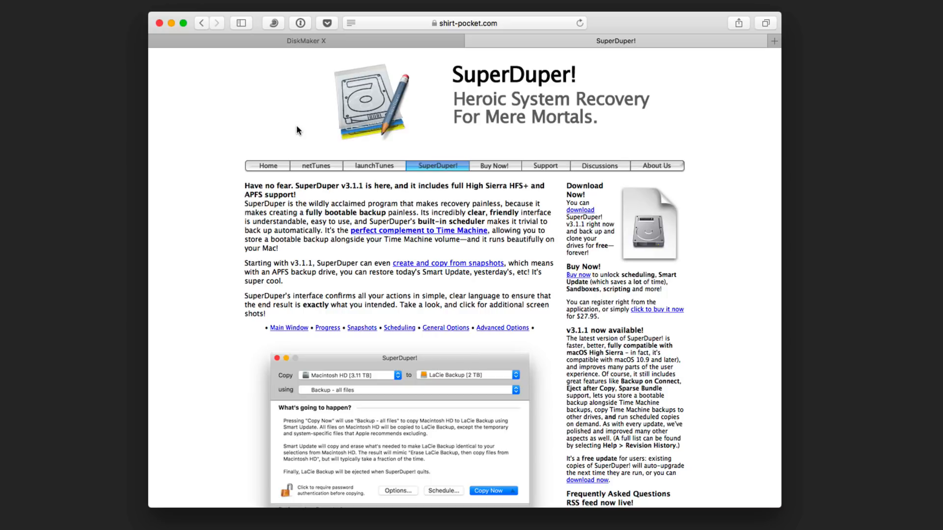
pyautogui.click(323, 42)
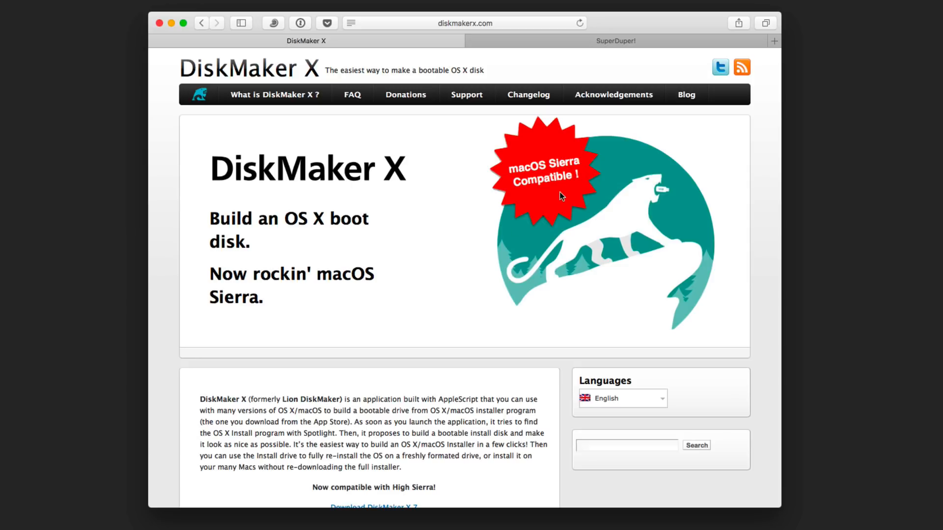
pyautogui.scroll(-3, 473, 336)
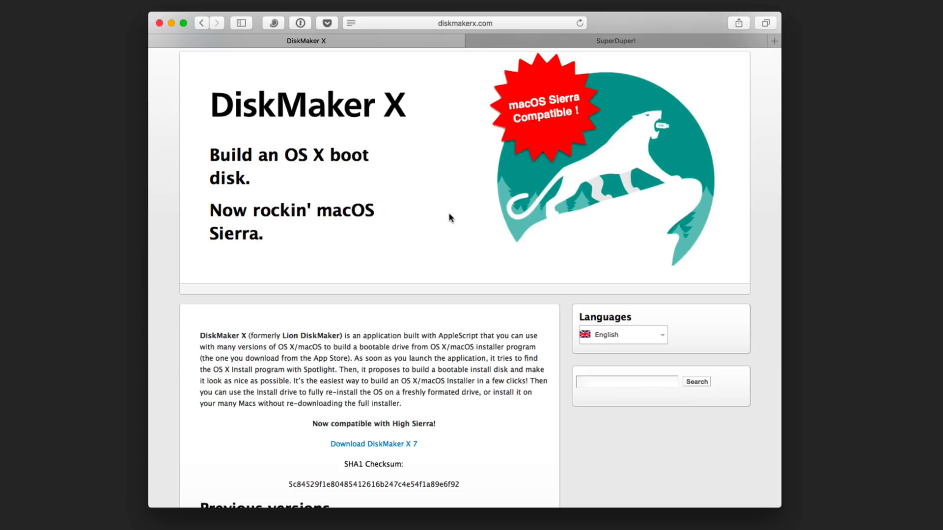
pyautogui.click(159, 23)
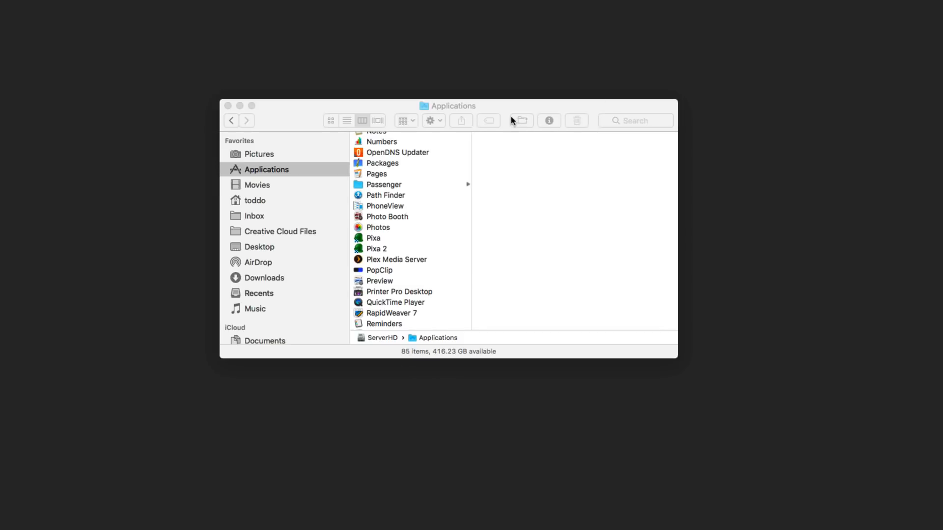
# Step: Minimize the Applications folder window and switch to Disk Utility
pyautogui.click(501, 102)
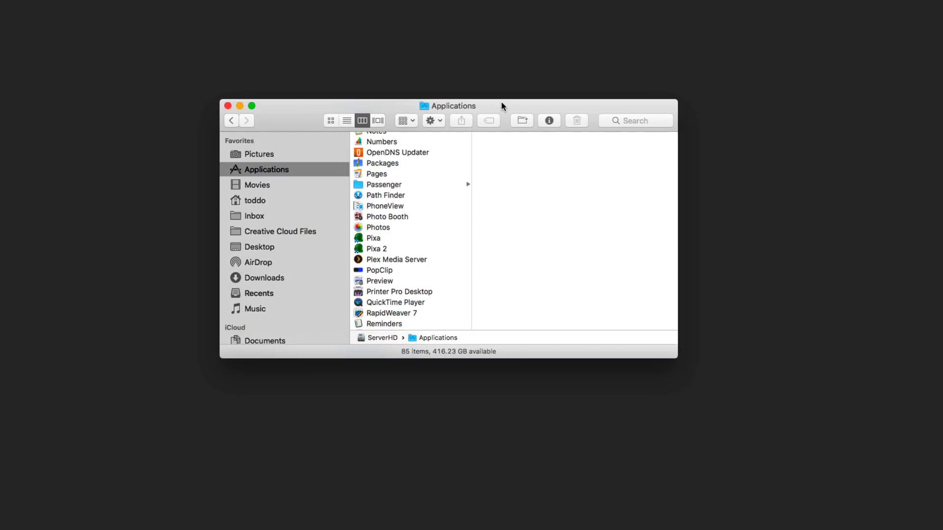
pyautogui.click(240, 105)
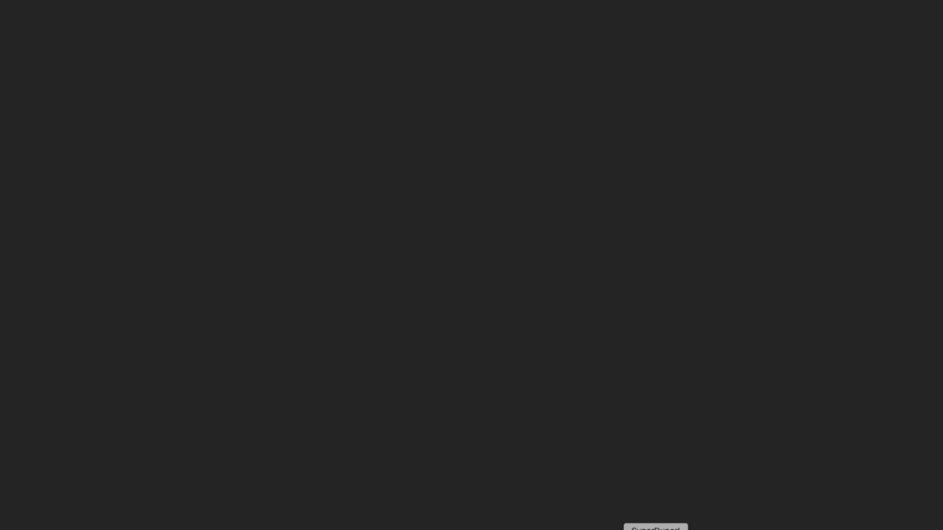
pyautogui.click(676, 529)
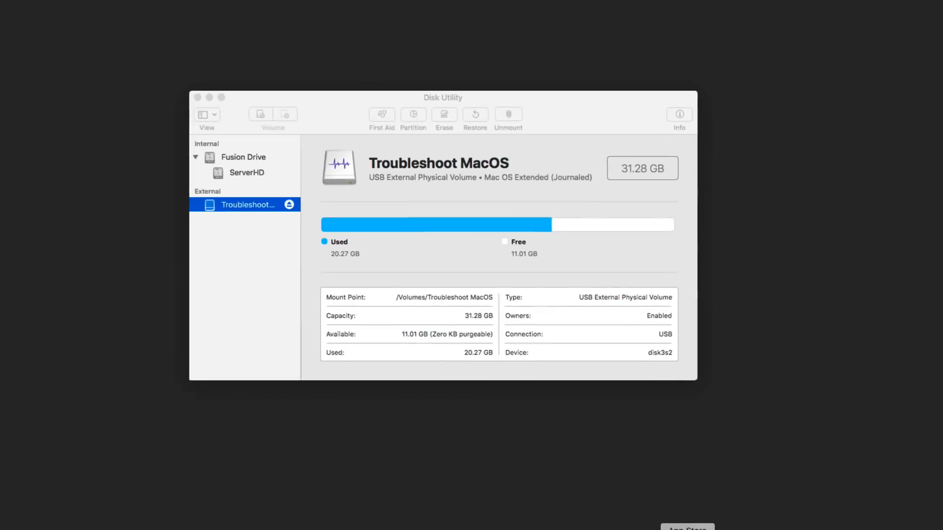
# Step: Erase the external Troubleshoot MacOS volume as Mac OS Extended (Journaled) with the name Install macOS, expanding the details and dismissing the finished report
pyautogui.click(235, 206)
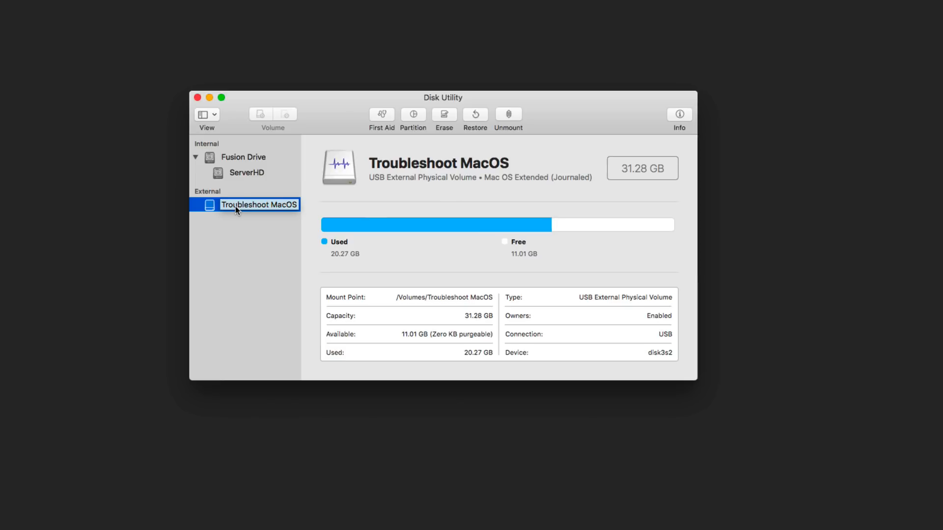
pyautogui.press('Return')
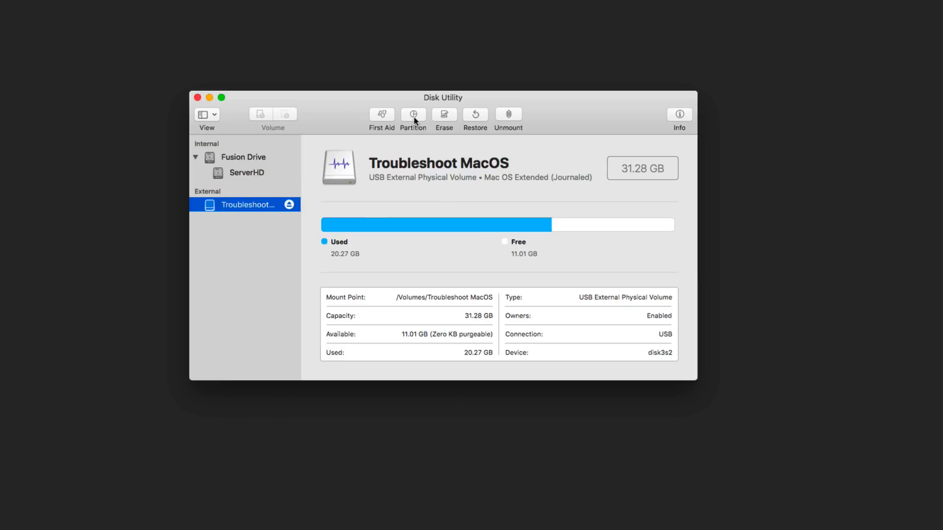
pyautogui.click(444, 115)
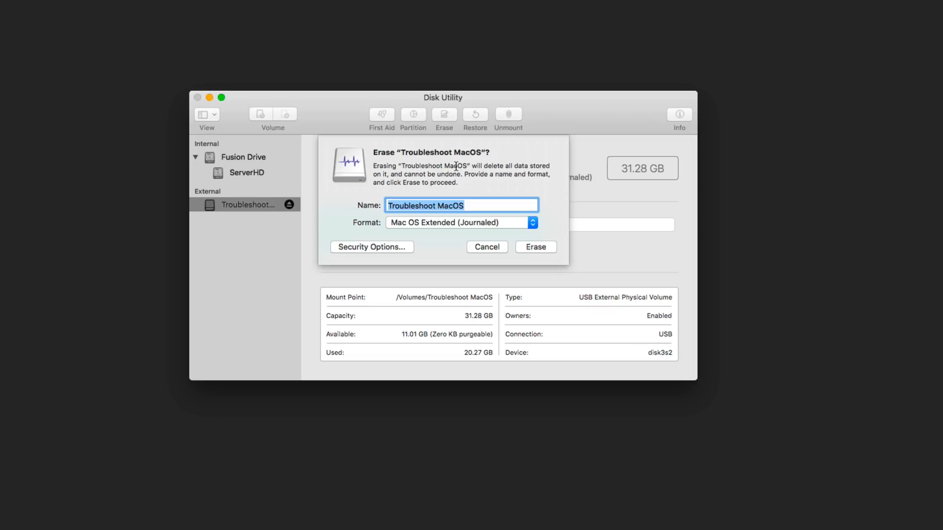
pyautogui.write('Install ')
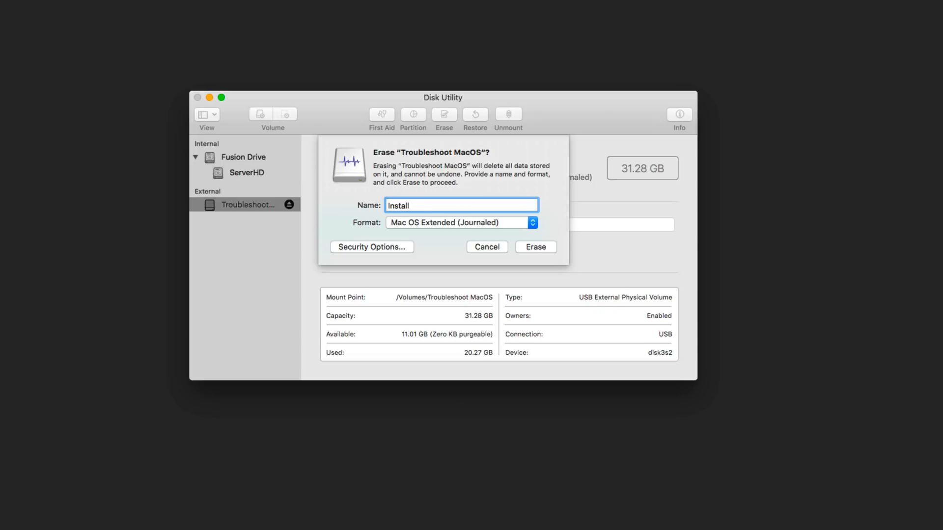
pyautogui.write('macOS')
pyautogui.click(532, 225)
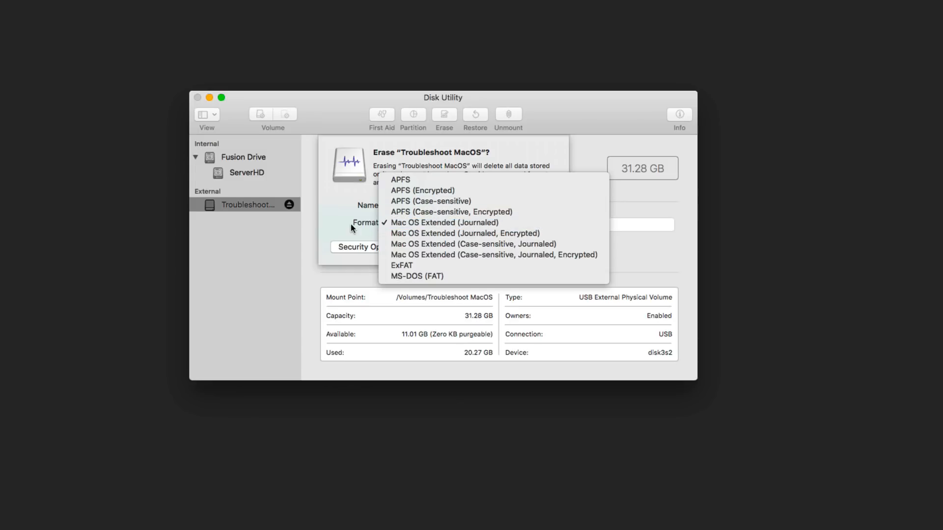
pyautogui.click(335, 228)
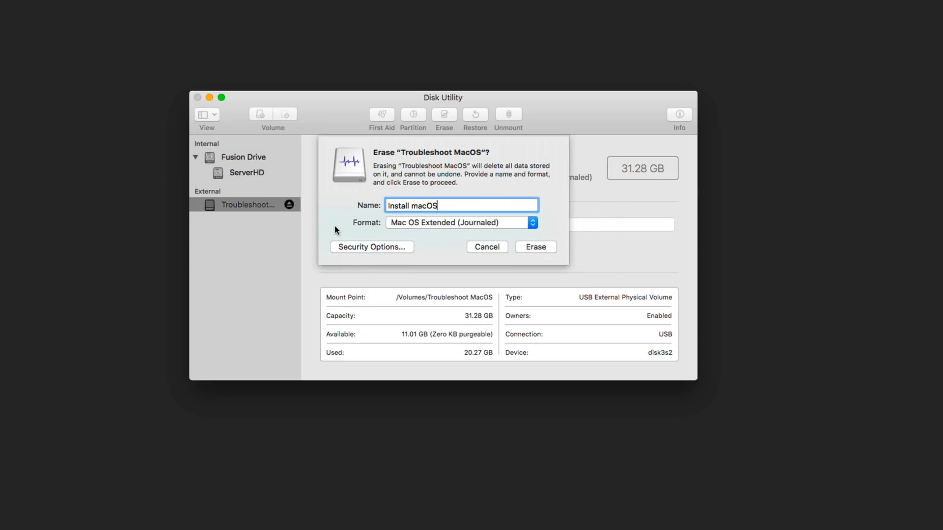
pyautogui.click(541, 248)
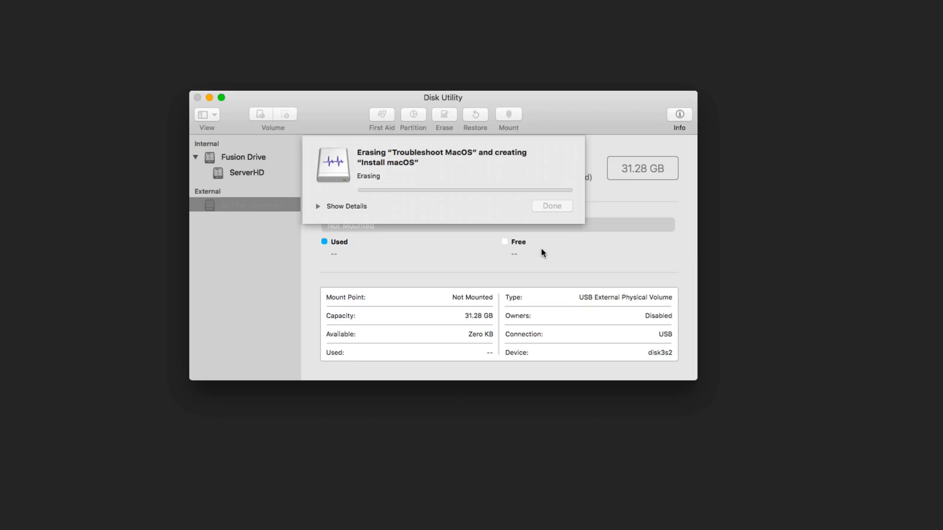
pyautogui.click(317, 207)
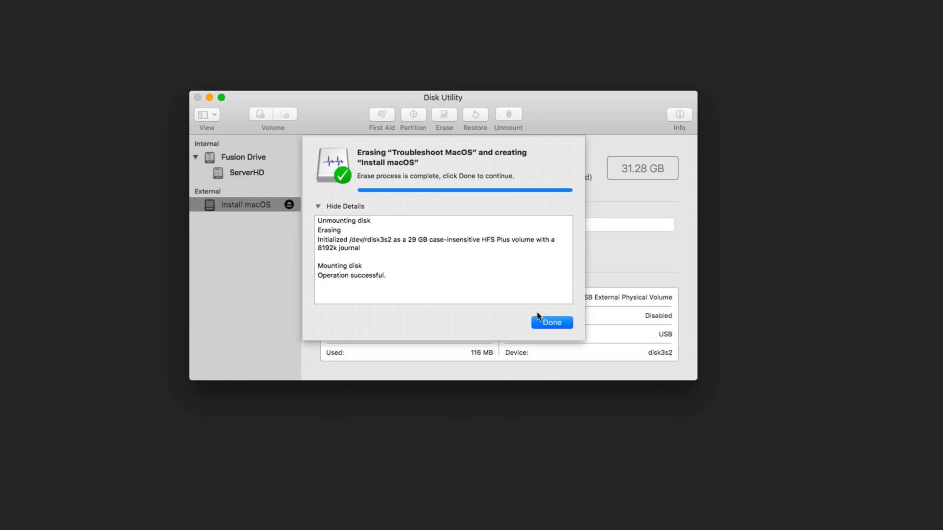
pyautogui.click(551, 325)
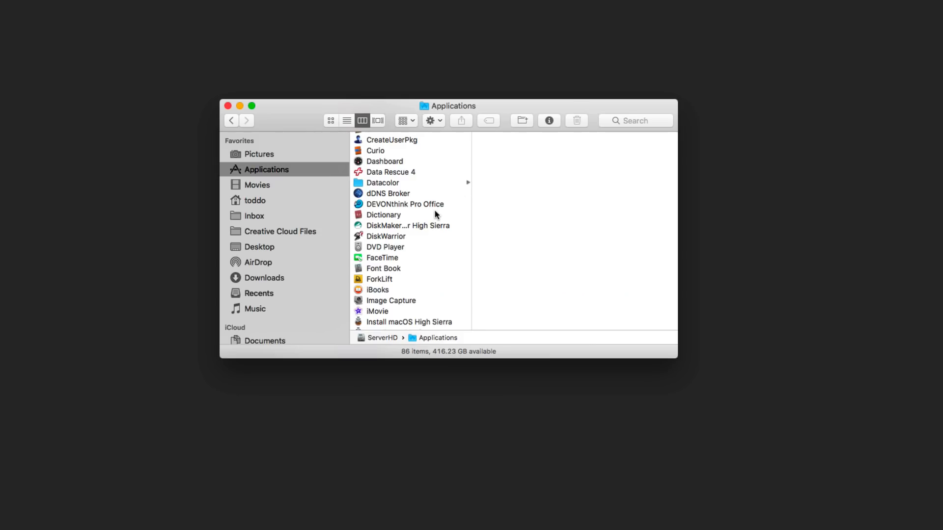
# Step: Launch DiskMaker X 7 for High Sierra from the Applications folder and approve opening the downloaded application
pyautogui.click(390, 225)
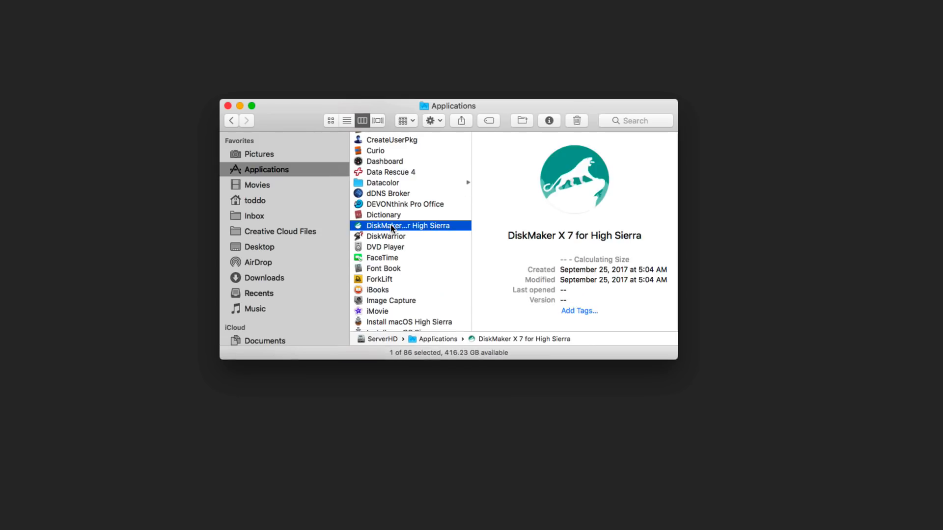
pyautogui.doubleClick(359, 227)
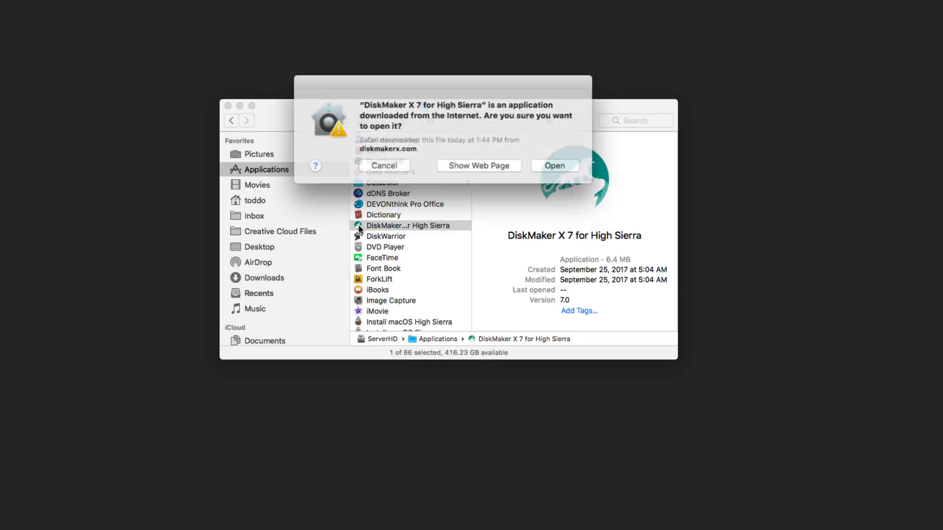
pyautogui.click(565, 164)
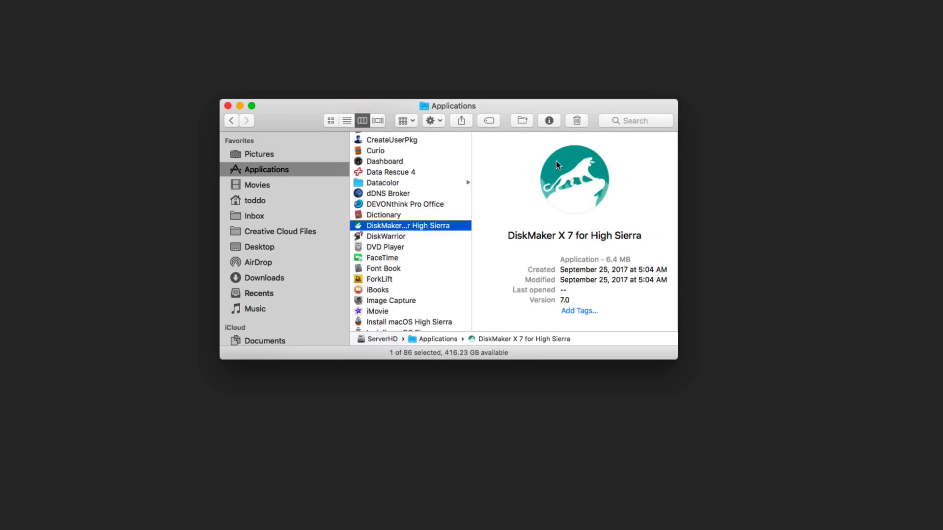
# Step: Use the installer copy found in /Applications and select an 8 GB USB thumb drive as the kind of disk
pyautogui.click(556, 224)
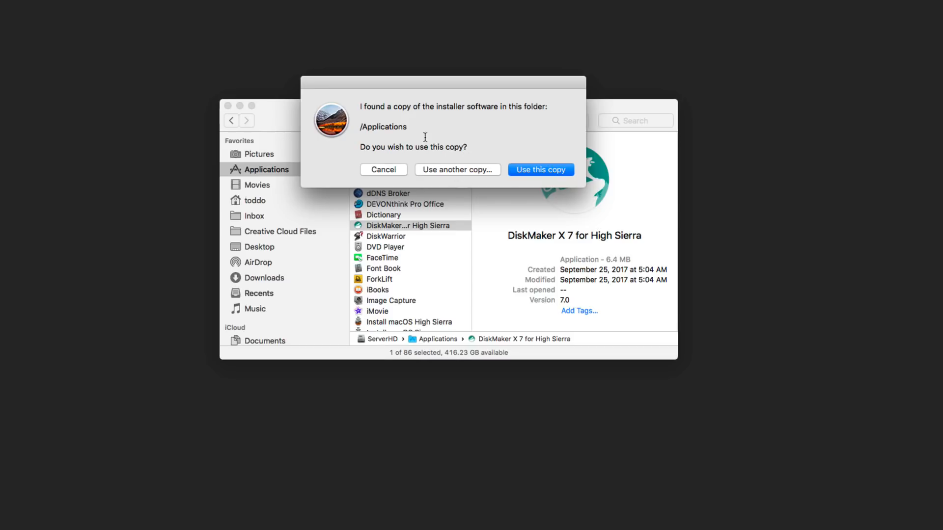
pyautogui.click(542, 172)
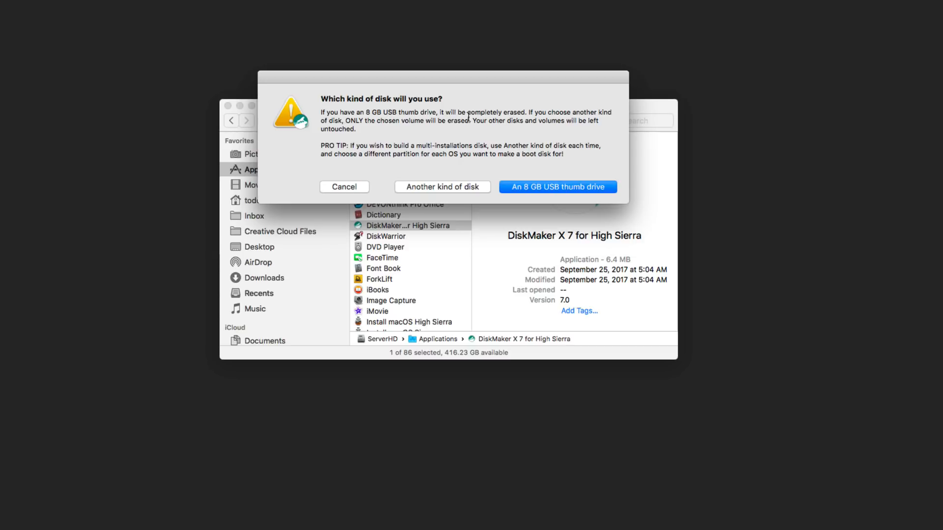
pyautogui.click(561, 187)
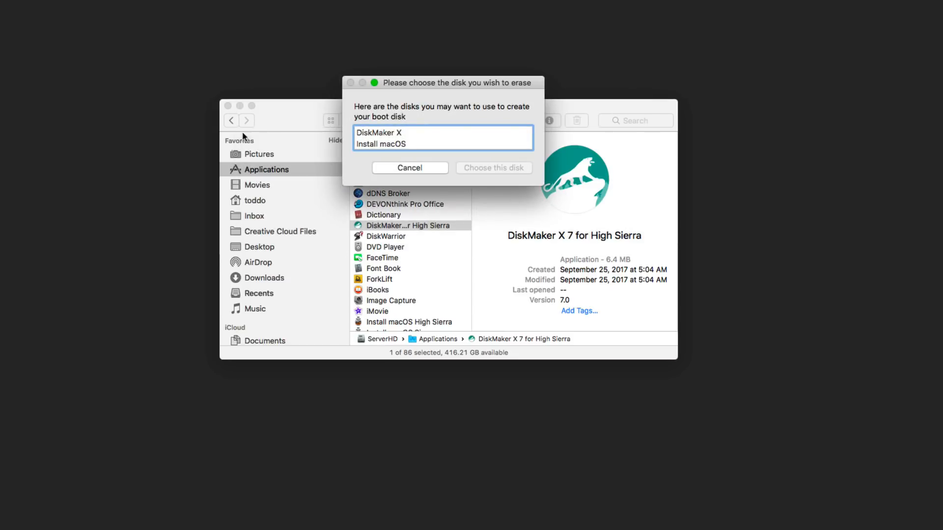
# Step: Close the Applications folder window and choose Install macOS as the disk to erase for the boot disk
pyautogui.click(228, 105)
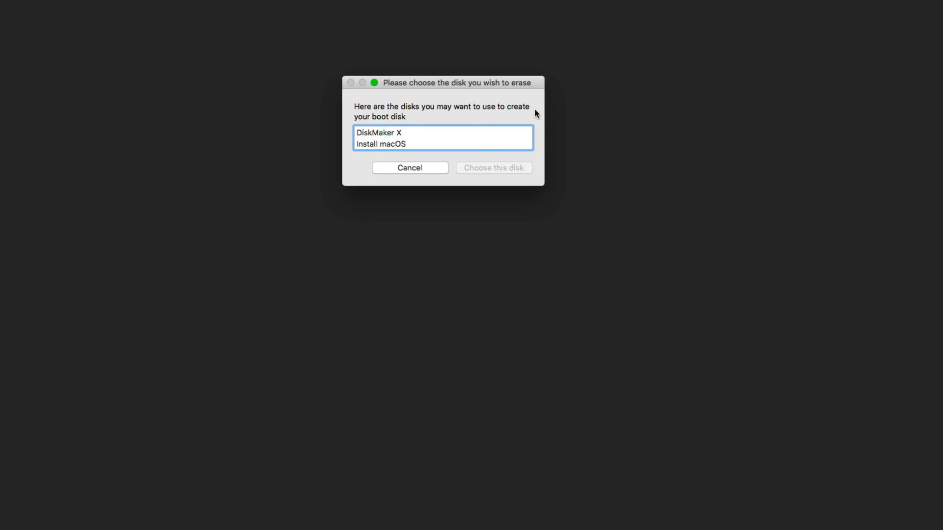
pyautogui.click(399, 133)
pyautogui.click(396, 145)
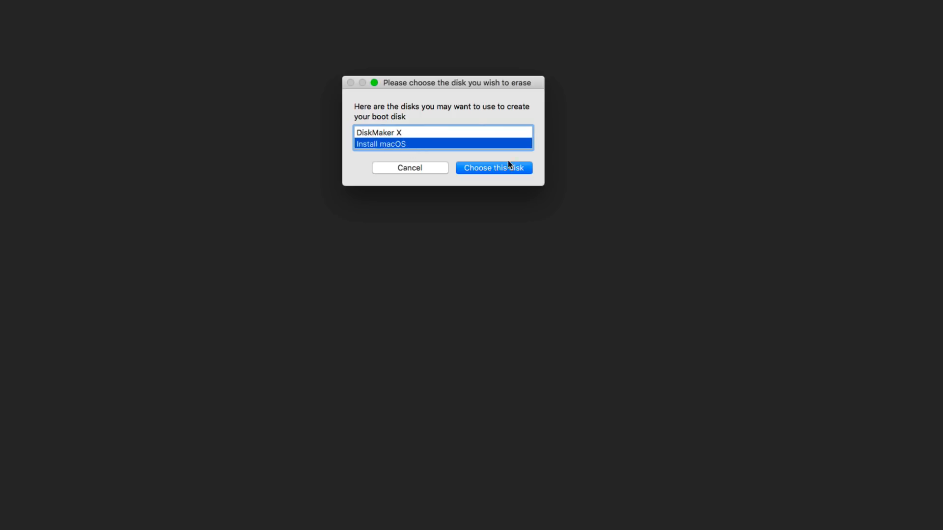
pyautogui.click(495, 171)
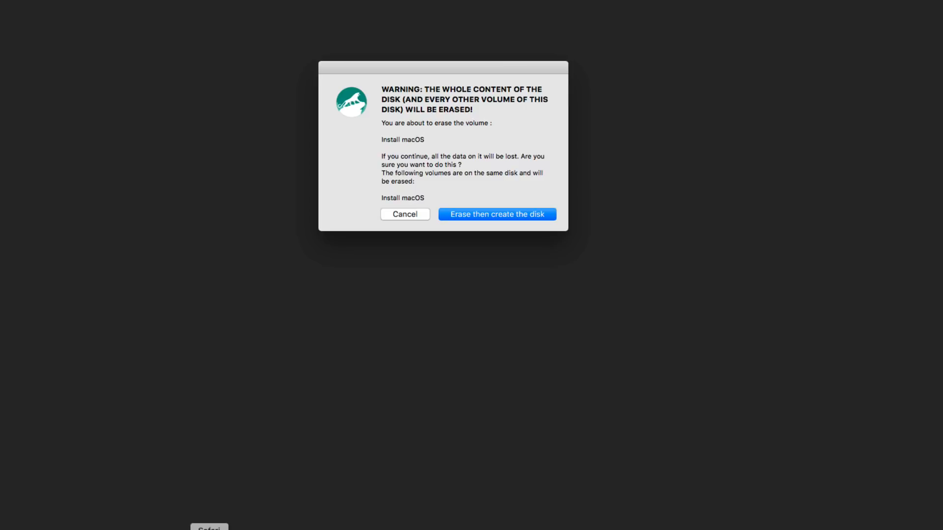
# Step: Check that the Install macOS volume is mounted, confirm erasing it, and authorize building the boot disk with the administrator password
pyautogui.click(146, 529)
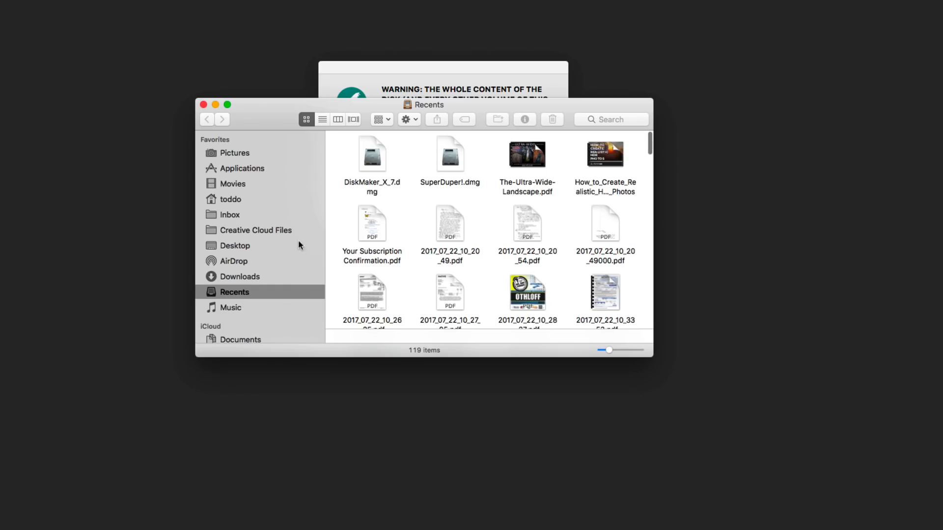
pyautogui.scroll(-5, 262, 247)
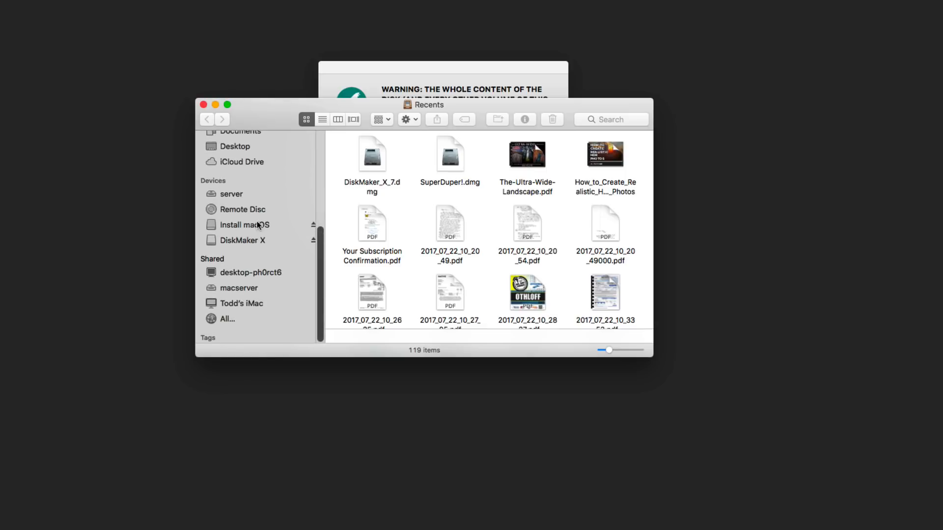
pyautogui.click(203, 105)
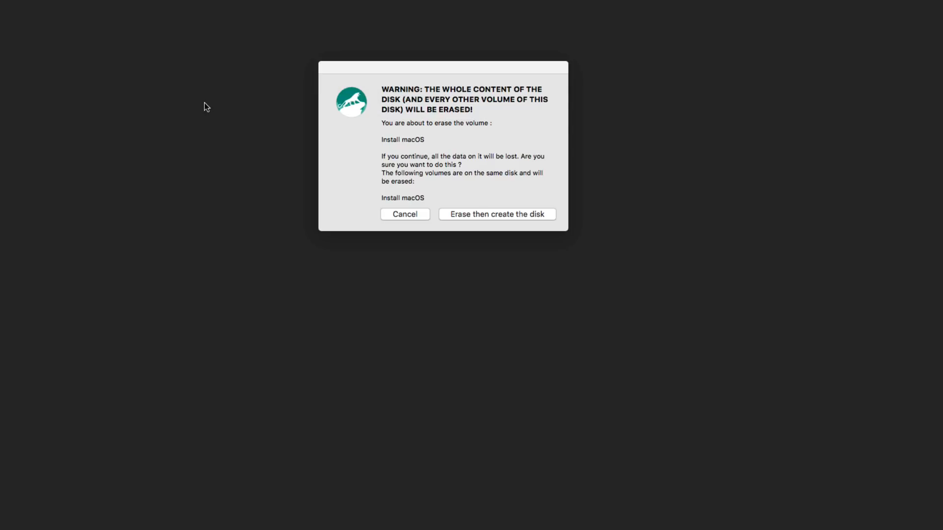
pyautogui.click(487, 212)
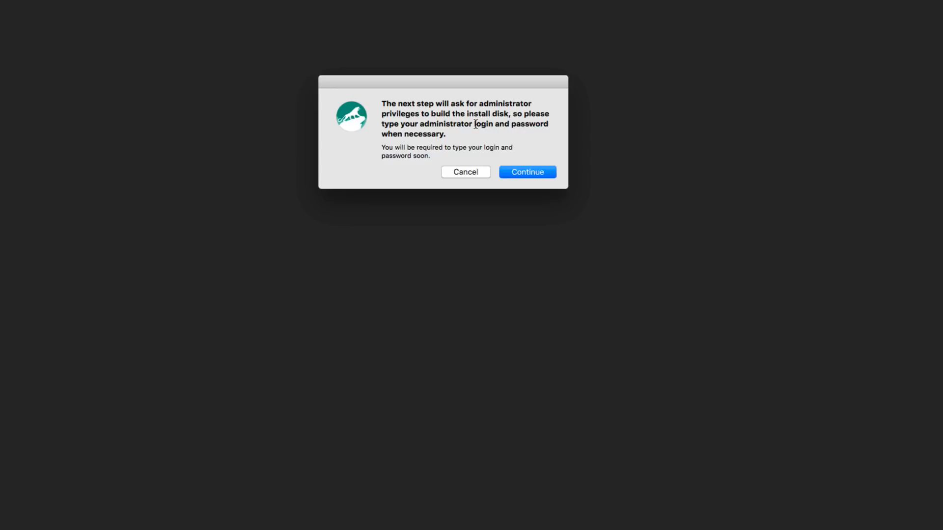
pyautogui.click(522, 172)
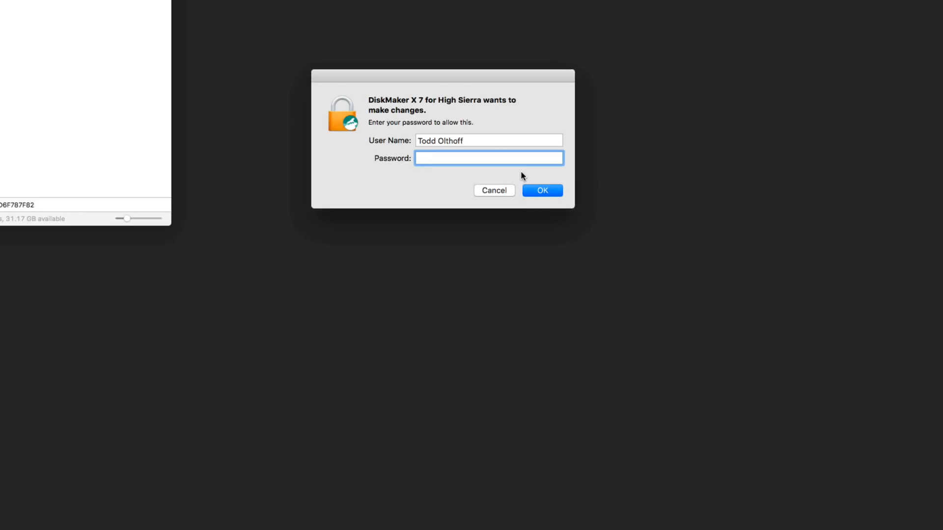
pyautogui.write('••••••••••')
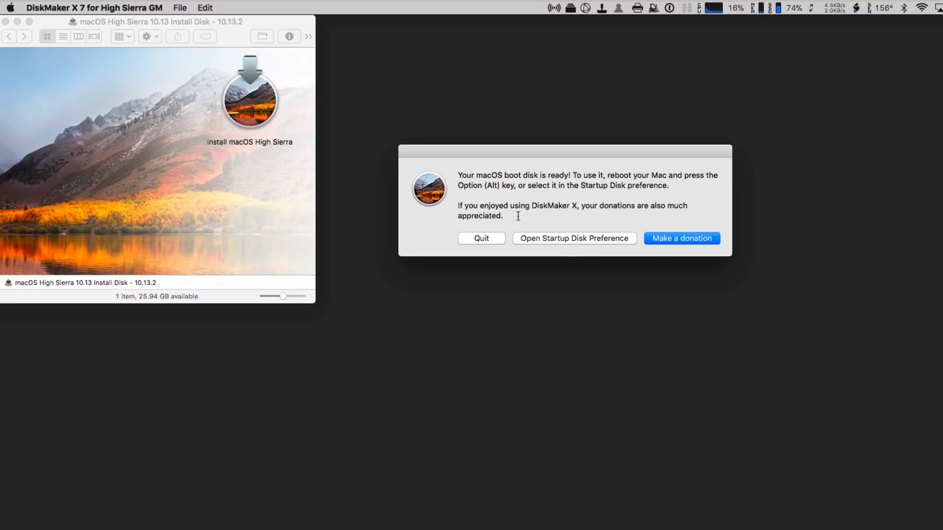
# Step: Open the Startup Disk preferences from the finished boot disk report and unlock them with the administrator password
pyautogui.click(577, 238)
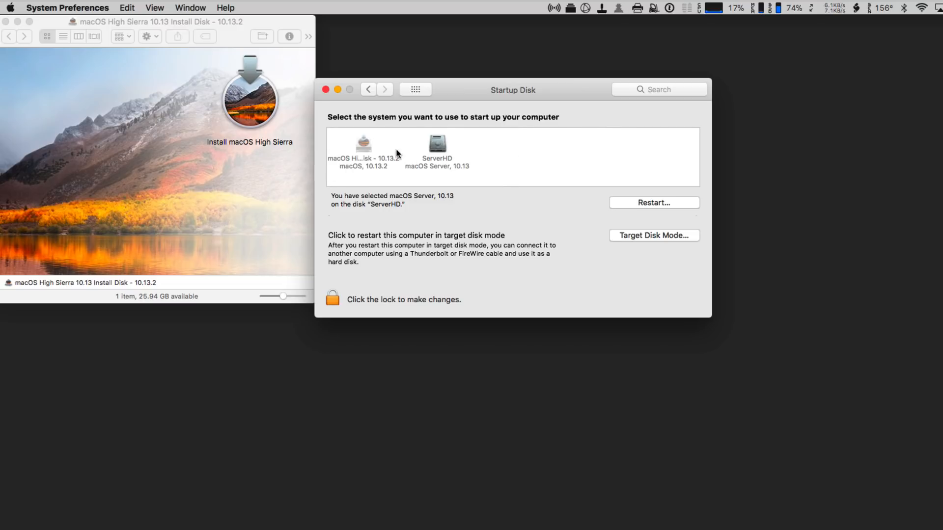
pyautogui.click(336, 299)
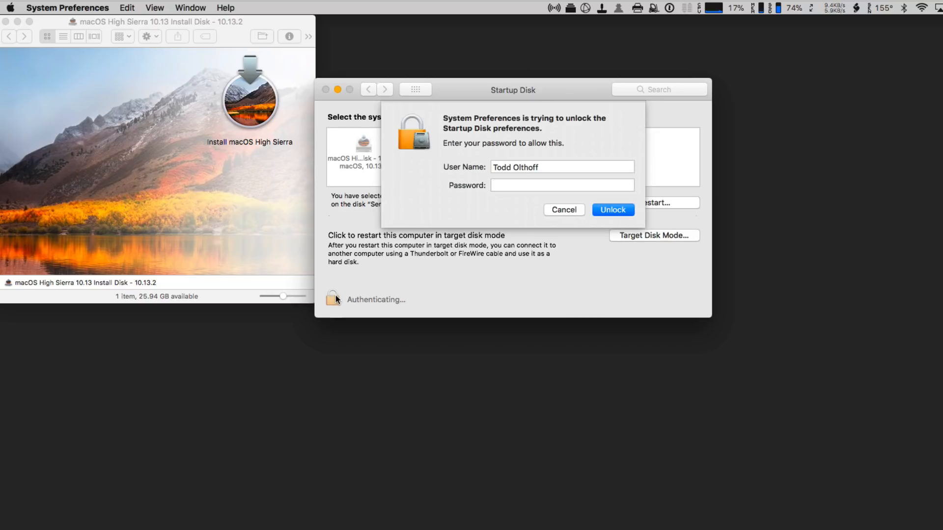
pyautogui.write('••••••••••••')
pyautogui.click(621, 208)
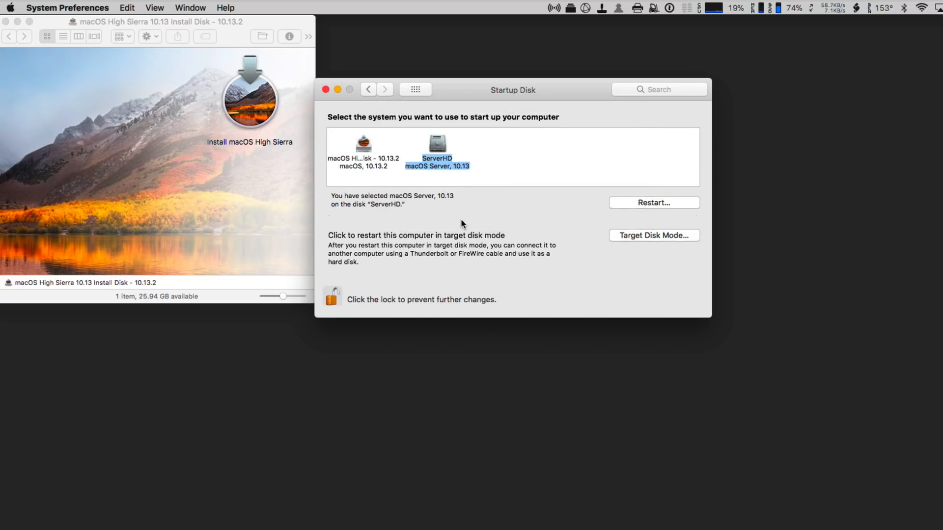
# Step: Choose macOS High Sierra 10.13 Install Disk - 10.13.2 as the startup disk and restart the computer from it
pyautogui.click(365, 147)
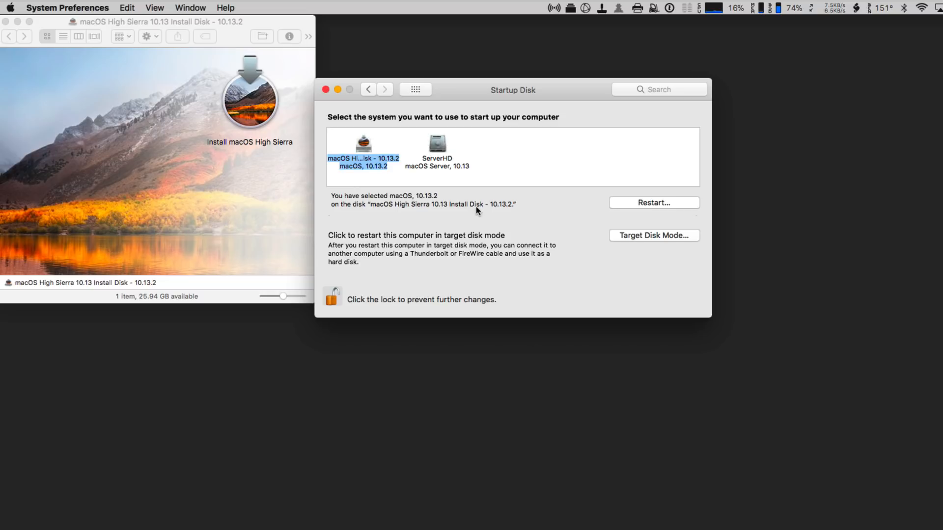
pyautogui.click(654, 203)
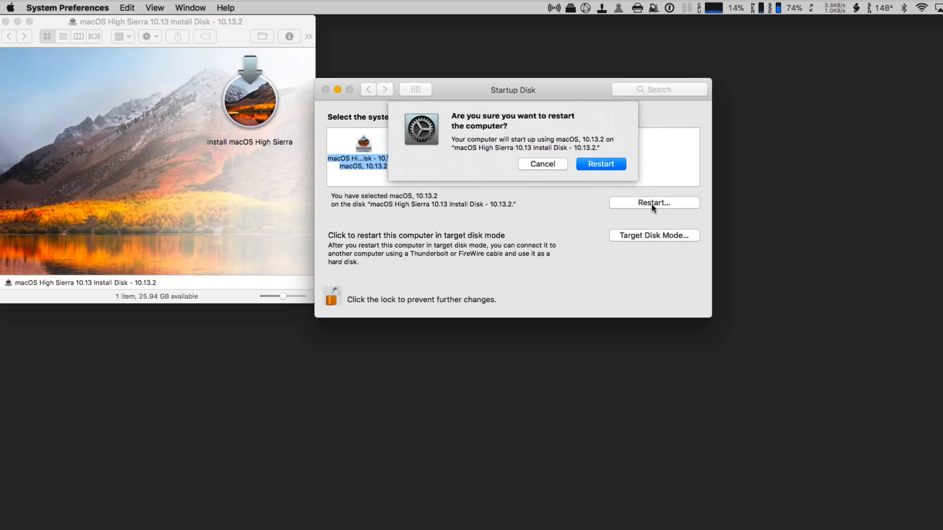
pyautogui.click(597, 164)
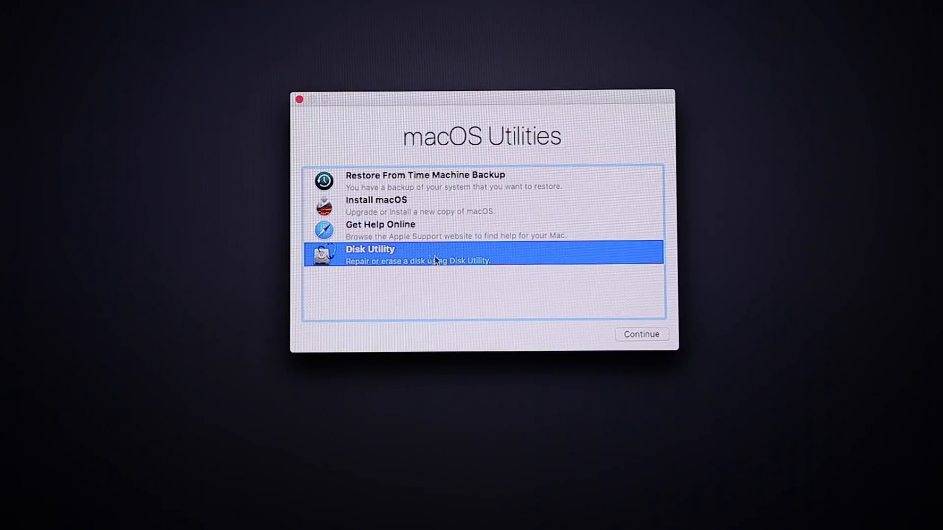
# Step: Erase the internal ServerHD volume in Disk Utility as Mac OS Extended (Journaled) under the same name, and return to macOS Utilities
pyautogui.click(642, 335)
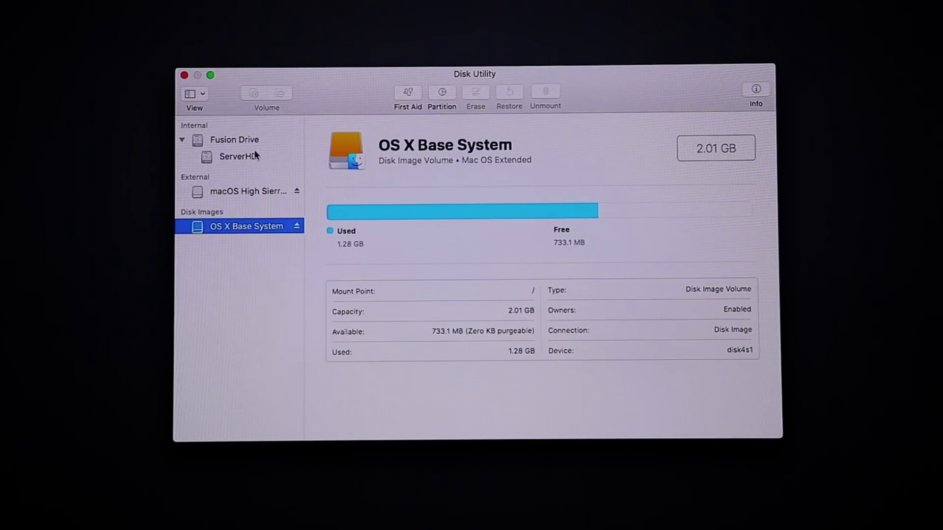
pyautogui.click(240, 156)
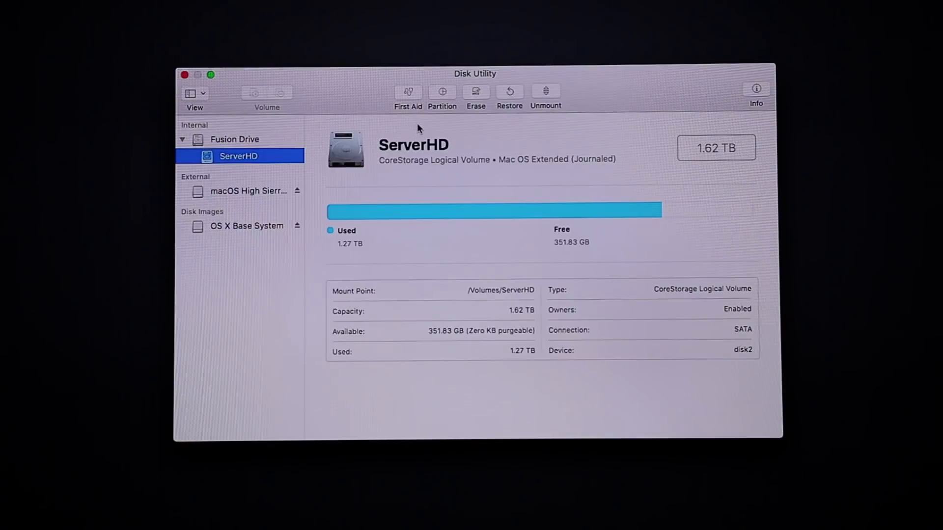
pyautogui.click(477, 93)
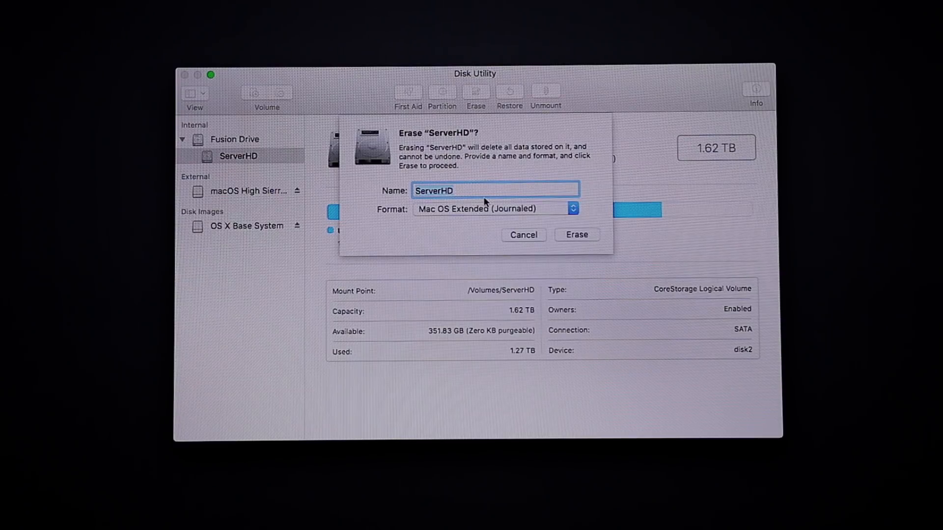
pyautogui.click(576, 235)
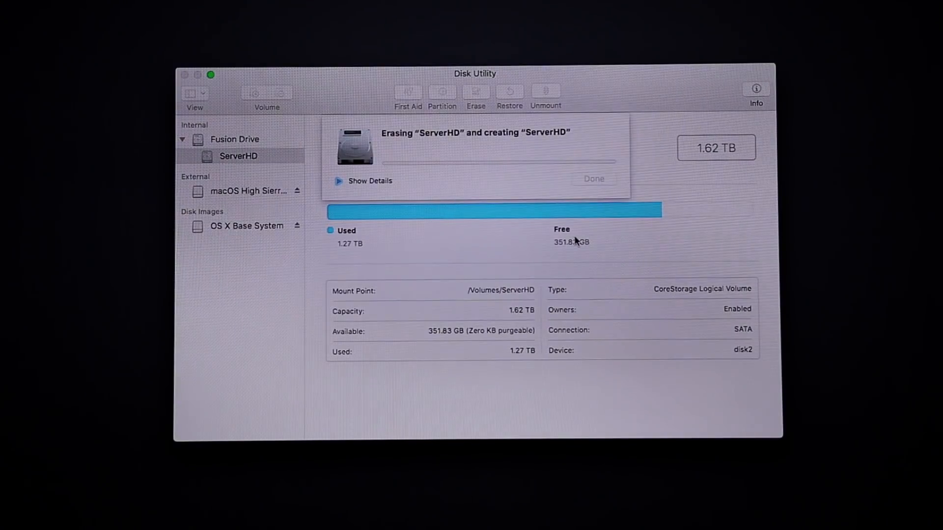
pyautogui.click(338, 181)
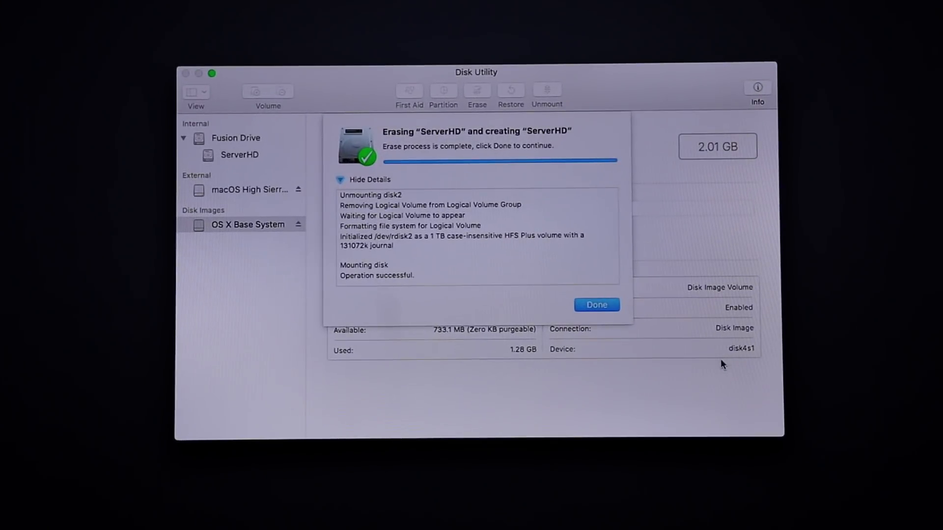
pyautogui.click(596, 306)
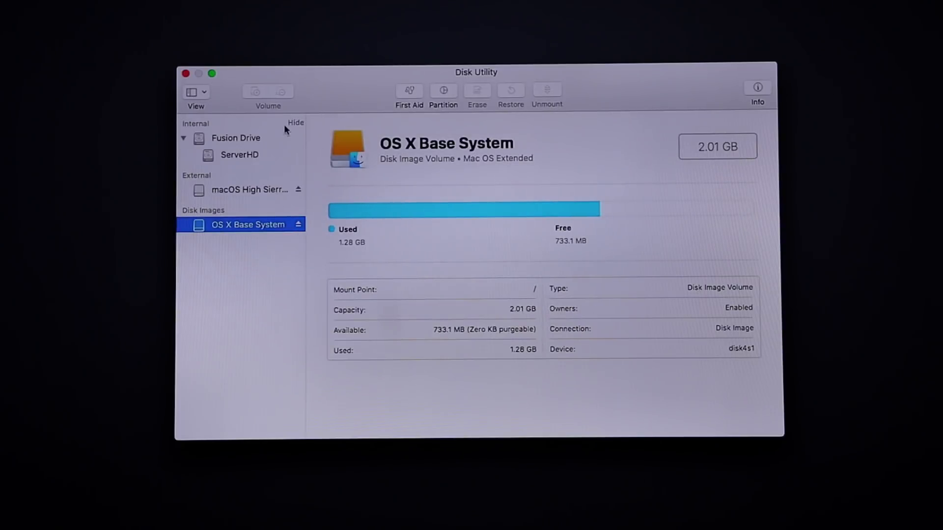
pyautogui.click(233, 155)
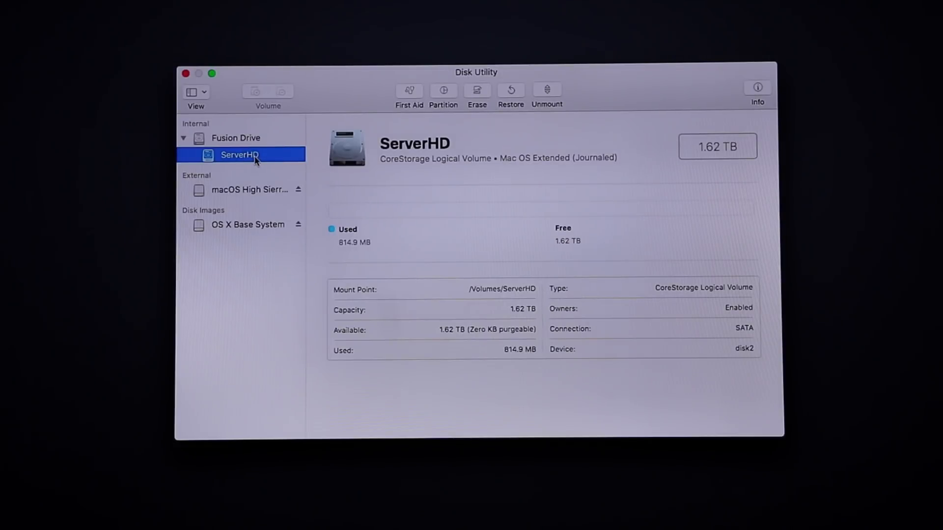
pyautogui.click(185, 74)
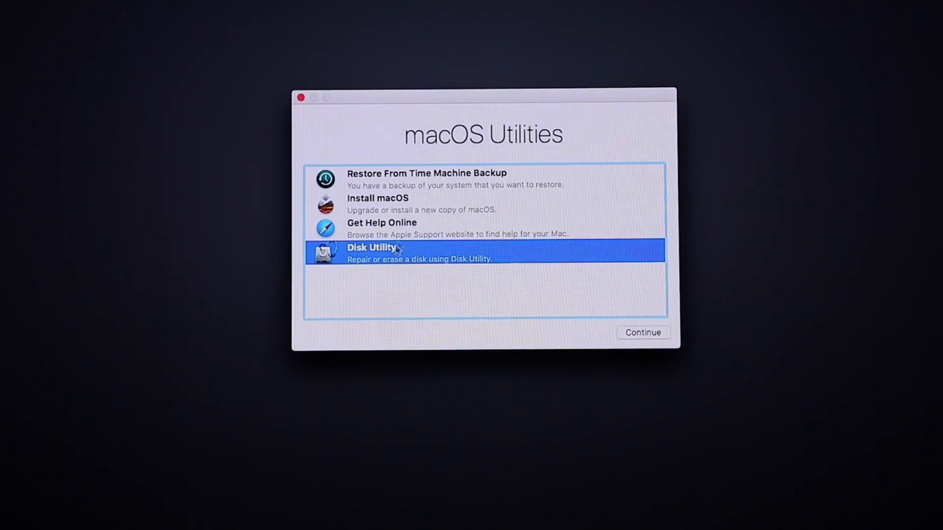
# Step: Start the macOS High Sierra installer, agree to the software license, and install the system on the ServerHD disk
pyautogui.click(388, 210)
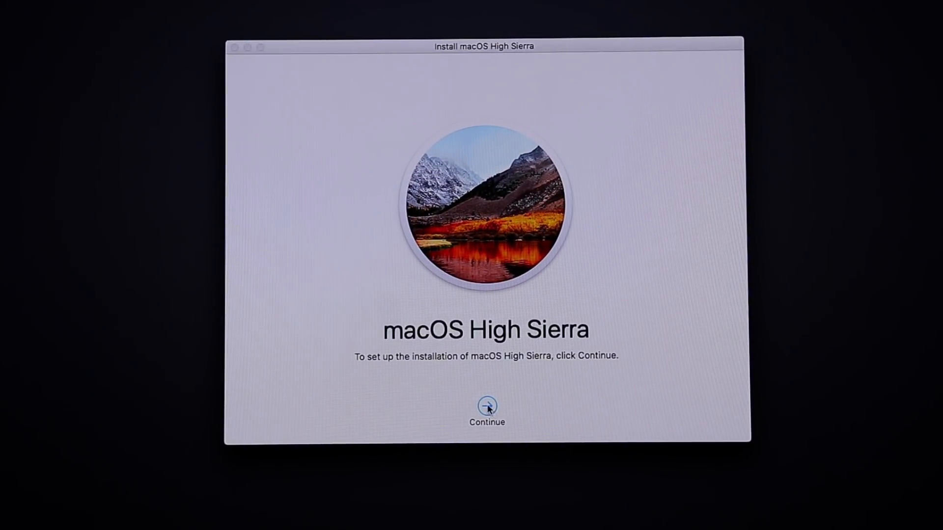
pyautogui.click(489, 408)
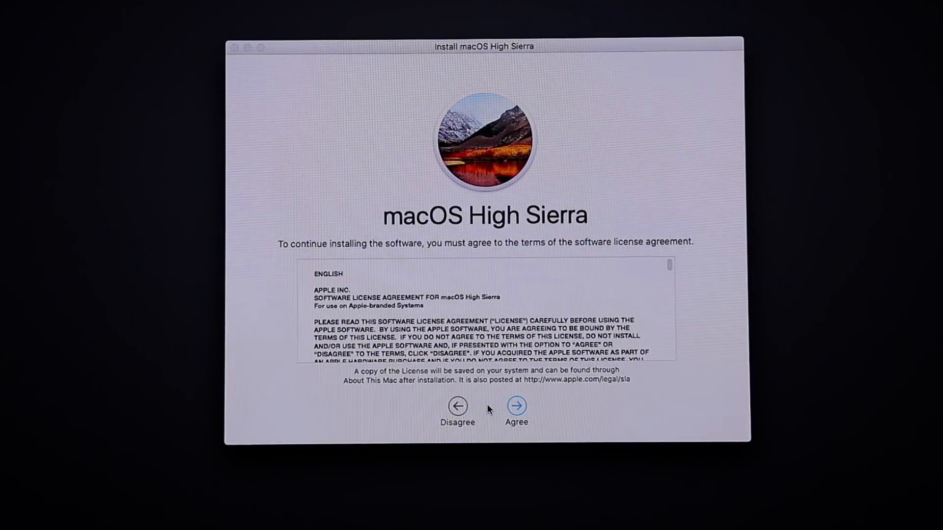
pyautogui.click(518, 407)
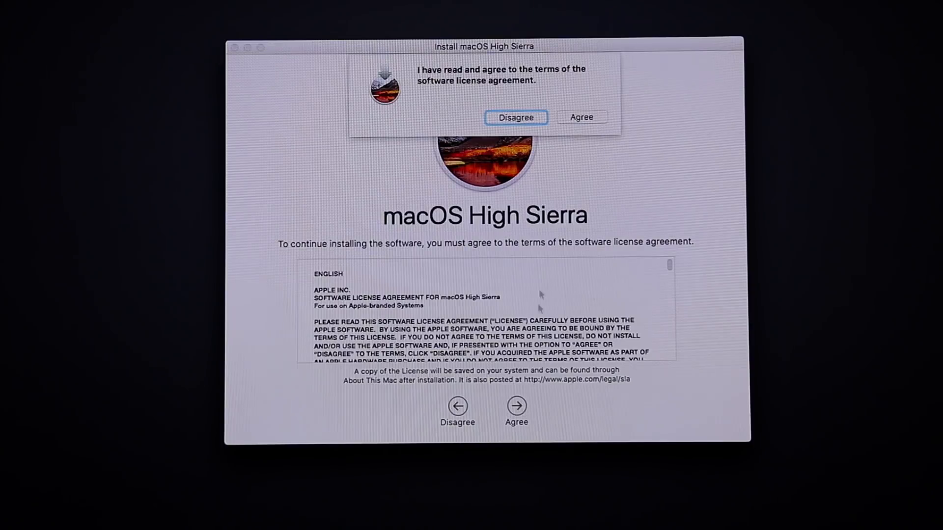
pyautogui.click(591, 121)
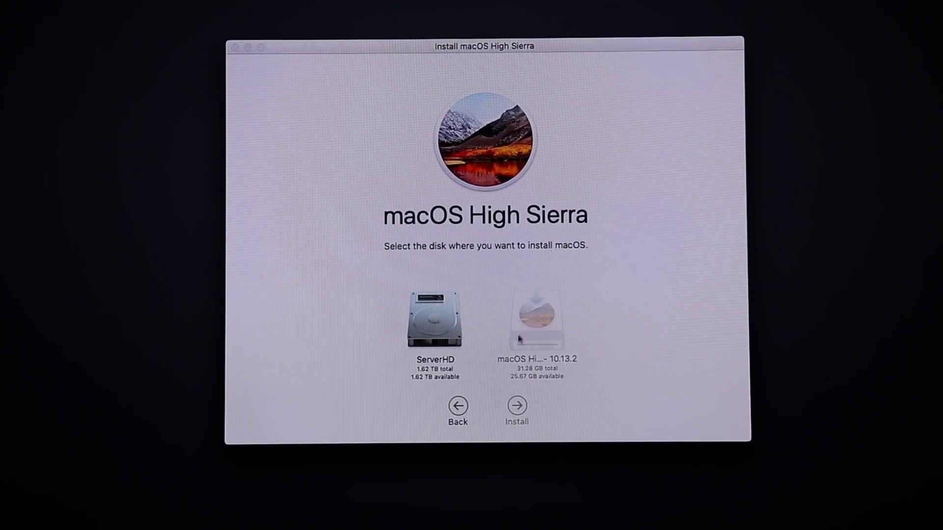
pyautogui.click(429, 332)
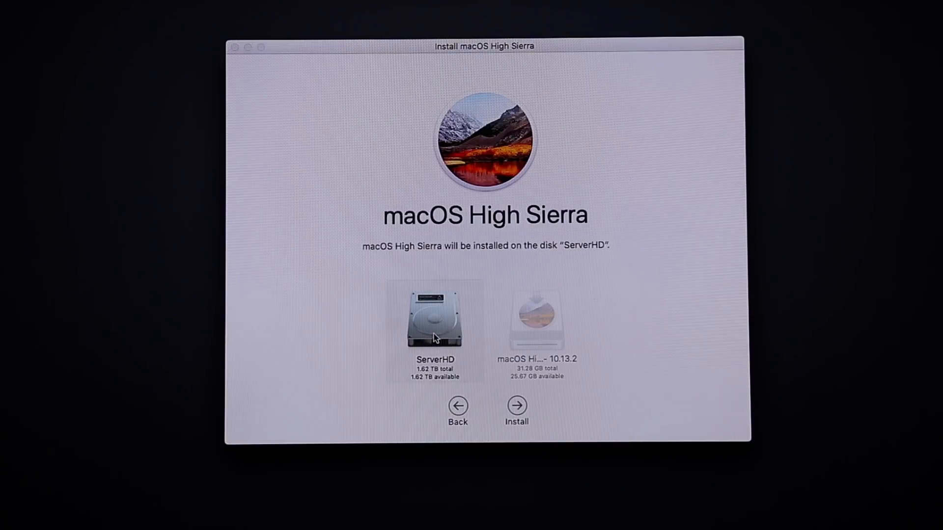
pyautogui.click(518, 410)
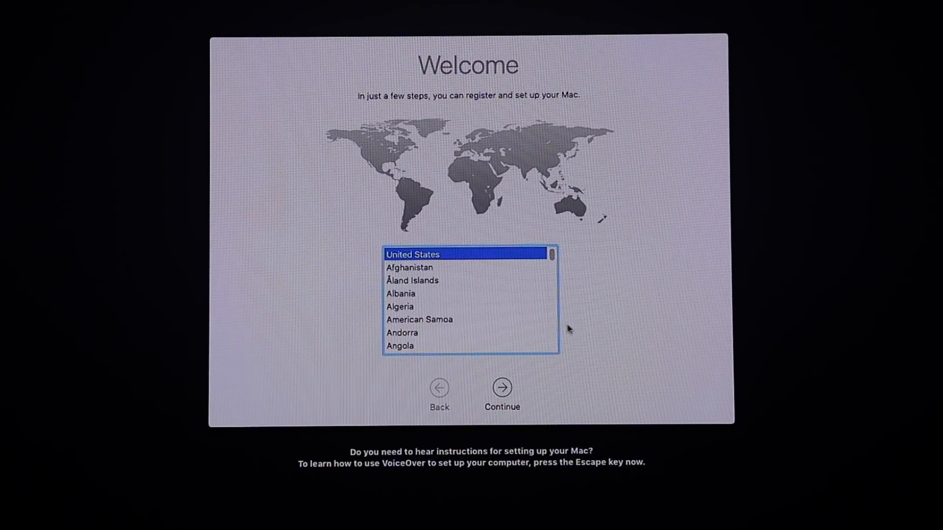
# Step: Set up the Mac with United States as country and the U.S. keyboard layout, without transferring any information
pyautogui.click(503, 389)
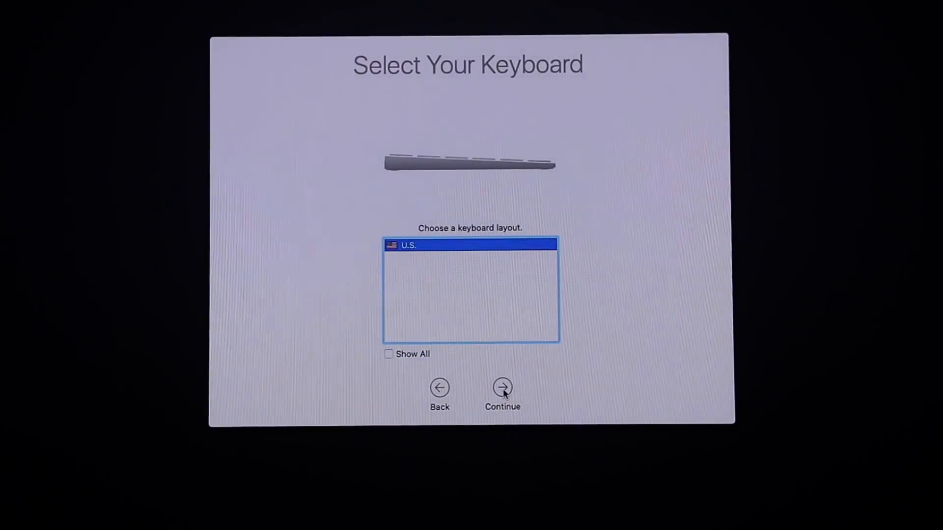
pyautogui.click(504, 391)
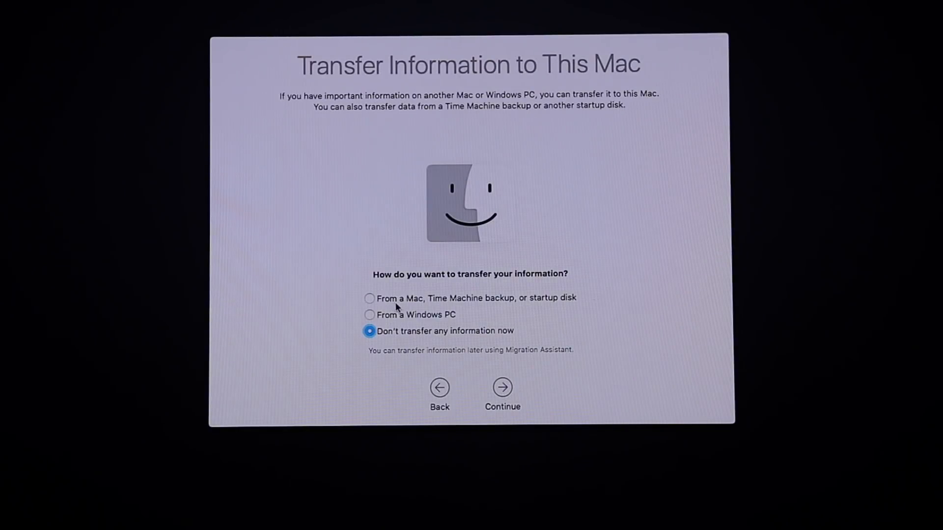
pyautogui.click(503, 391)
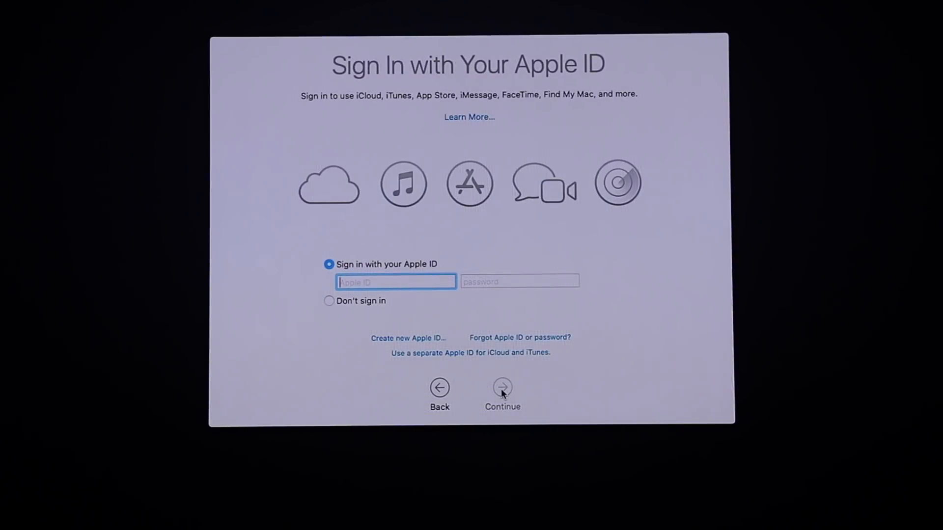
# Step: Choose not to sign in with an Apple ID and confirm skipping it
pyautogui.click(328, 301)
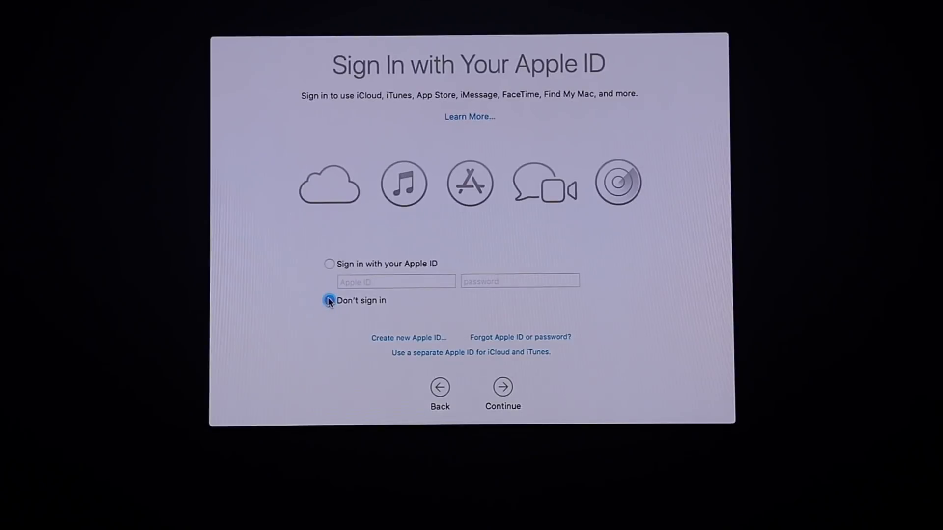
pyautogui.click(503, 388)
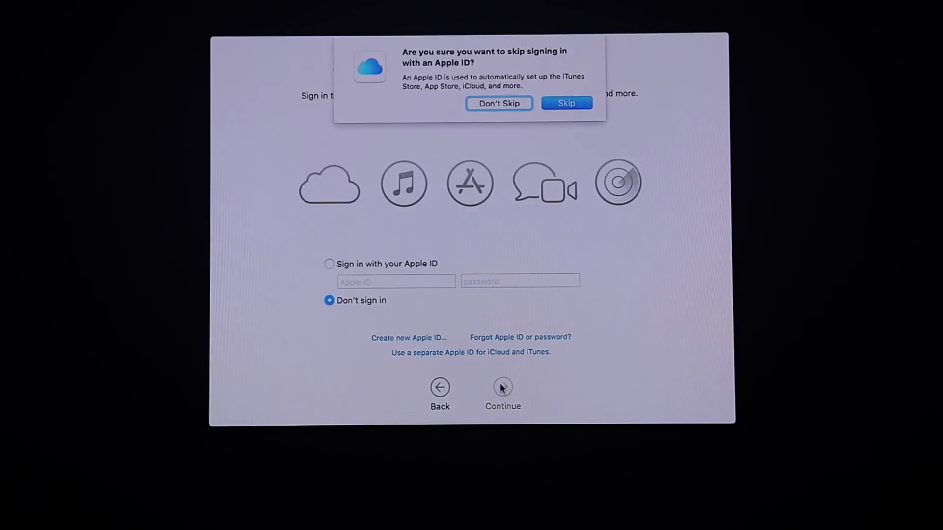
pyautogui.click(567, 102)
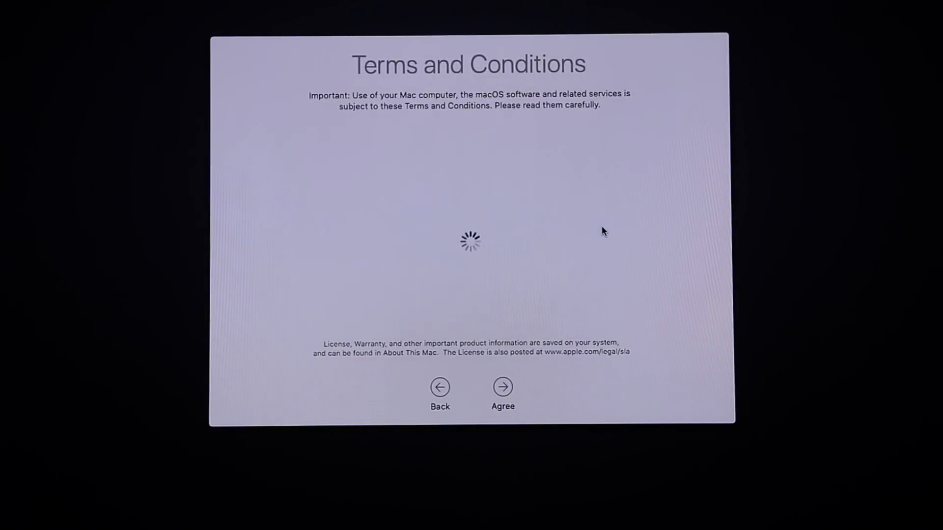
# Step: Agree to the macOS Software License Agreement and create a computer account named Server, entering and verifying the account password
pyautogui.click(504, 389)
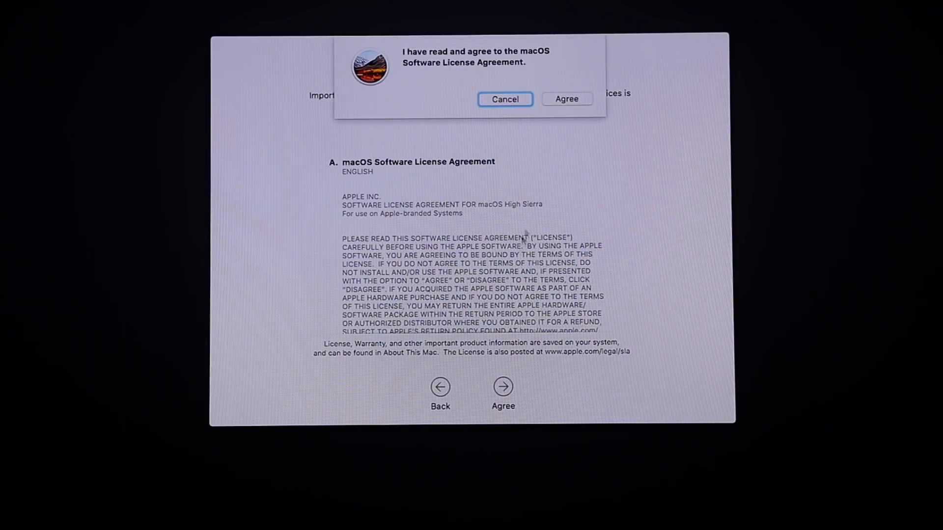
pyautogui.click(569, 99)
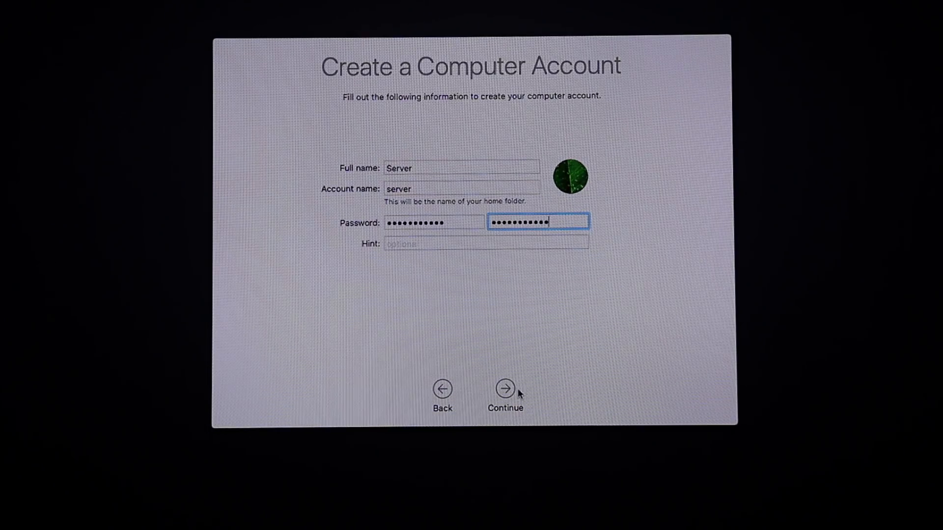
pyautogui.click(507, 391)
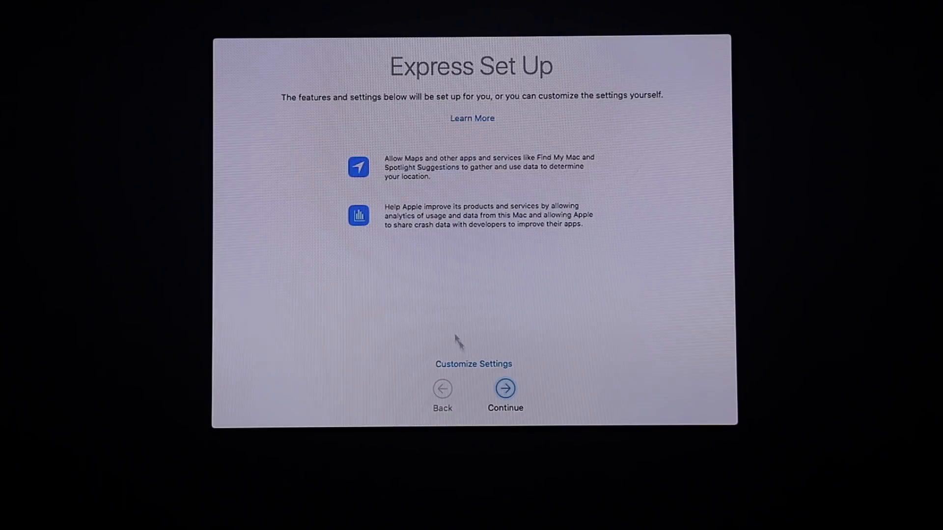
# Step: Accept the Express Set Up defaults for location services and analytics sharing without customizing them
pyautogui.click(508, 392)
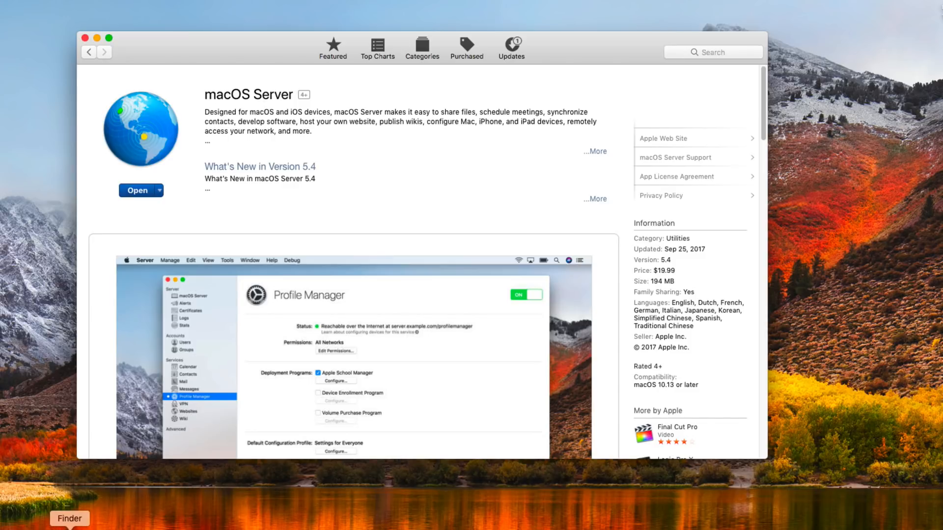
# Step: Look for the Server app in the Applications folder in Finder using column view, and close the Finder window
pyautogui.click(69, 527)
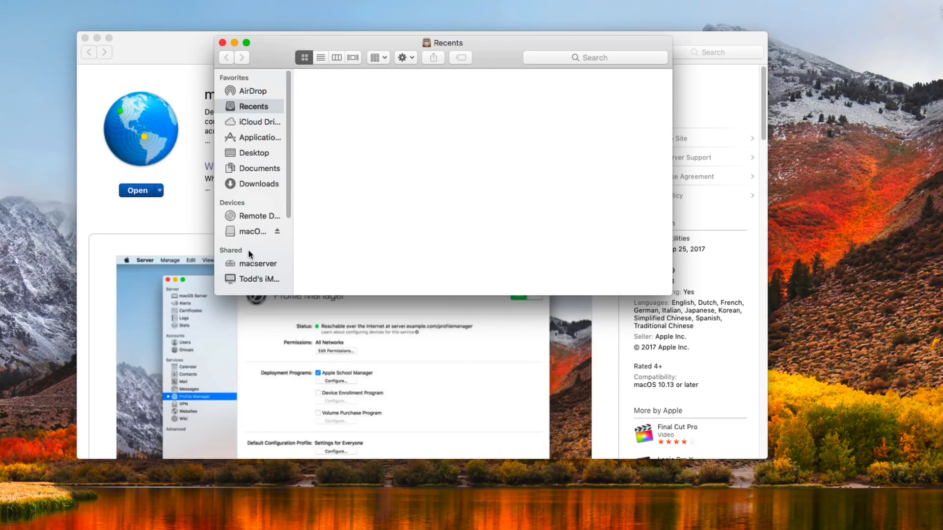
pyautogui.click(266, 139)
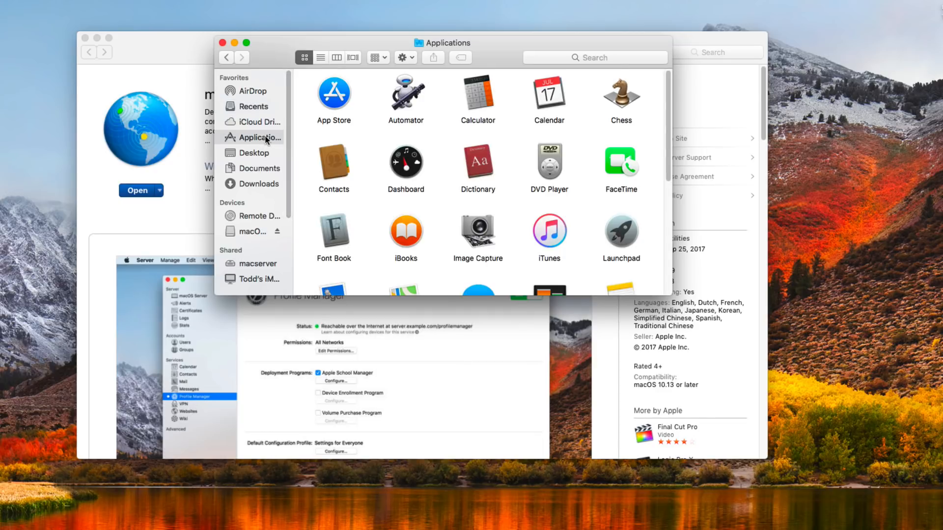
pyautogui.click(338, 57)
pyautogui.scroll(-10, 352, 237)
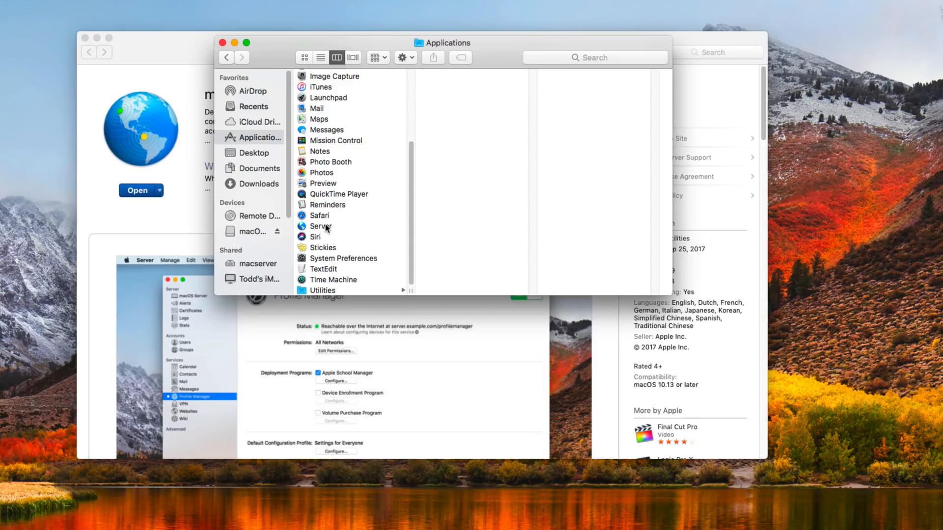
pyautogui.click(223, 43)
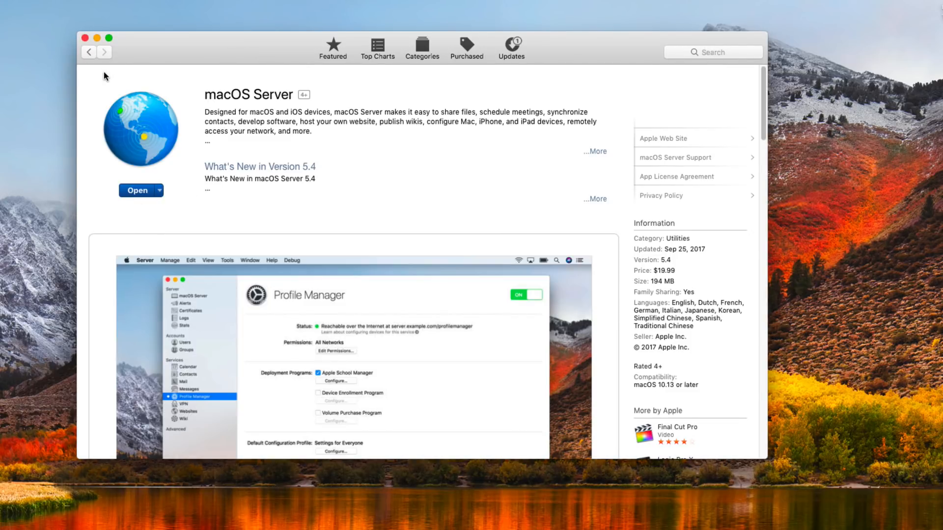
# Step: Launch macOS Server from its App Store page and close the App Store window
pyautogui.click(138, 191)
pyautogui.click(85, 38)
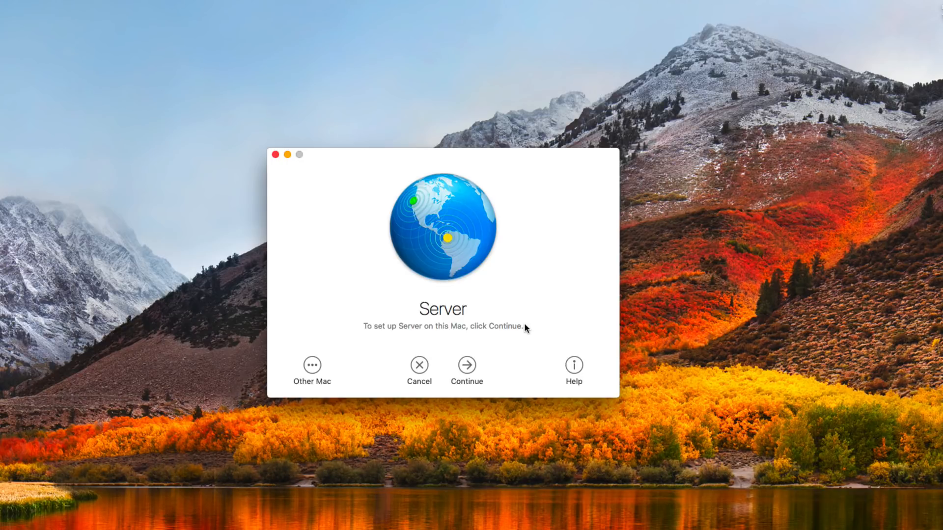
# Step: Start setting up Server on this Mac, agree to its software license, and authorize the setup with the administrator password
pyautogui.click(470, 368)
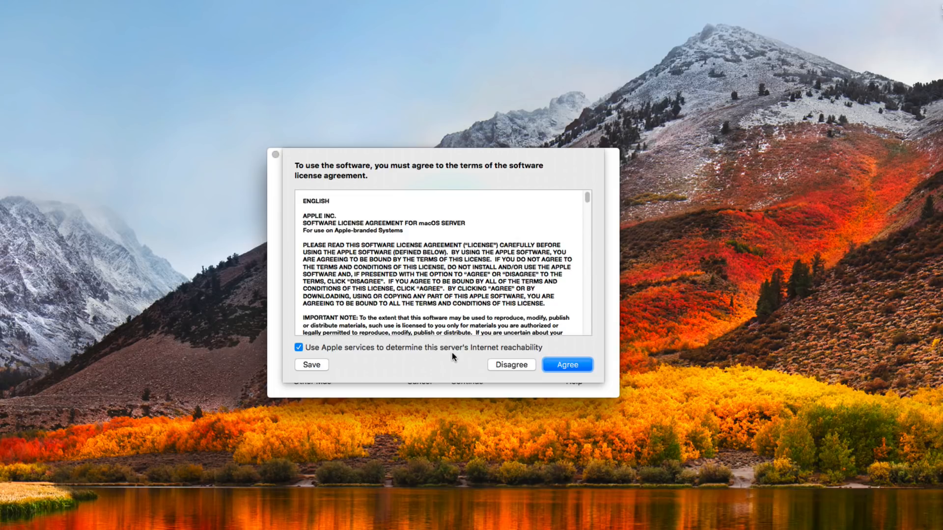
pyautogui.click(565, 366)
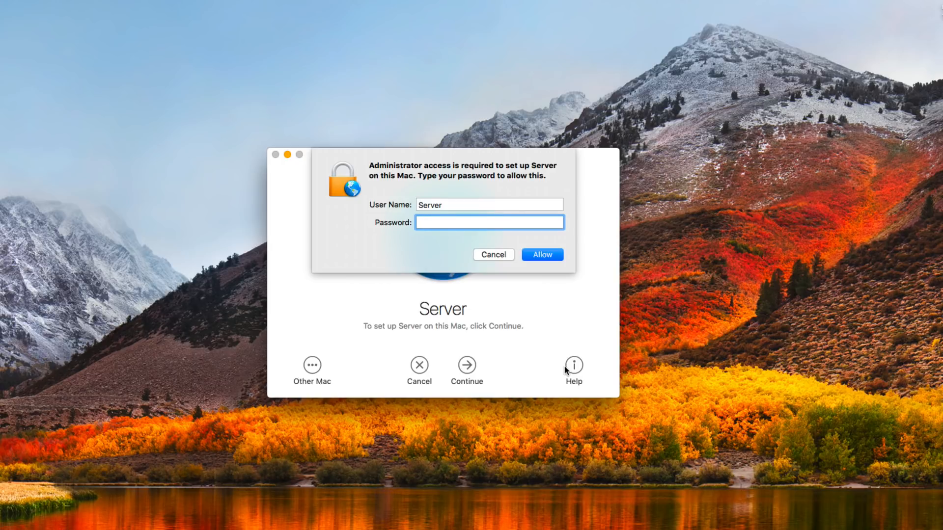
pyautogui.write('••••••••••••')
pyautogui.click(547, 254)
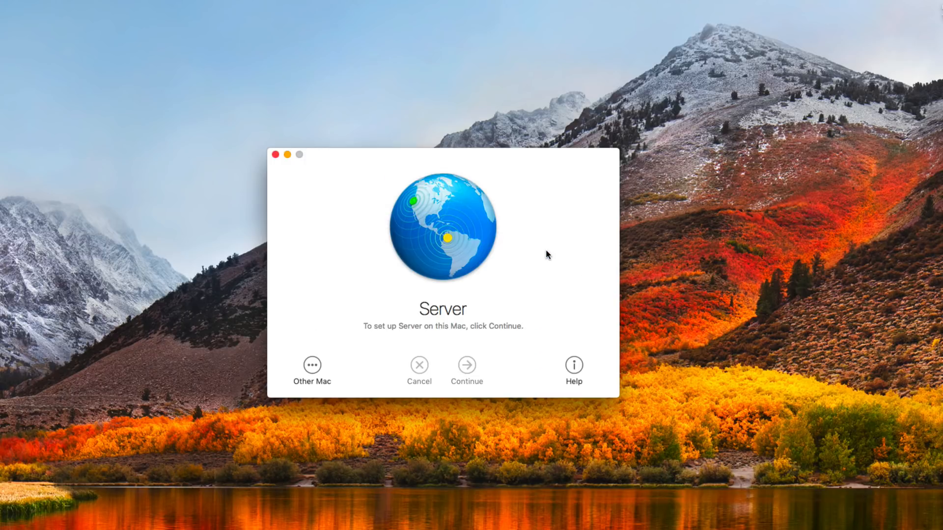